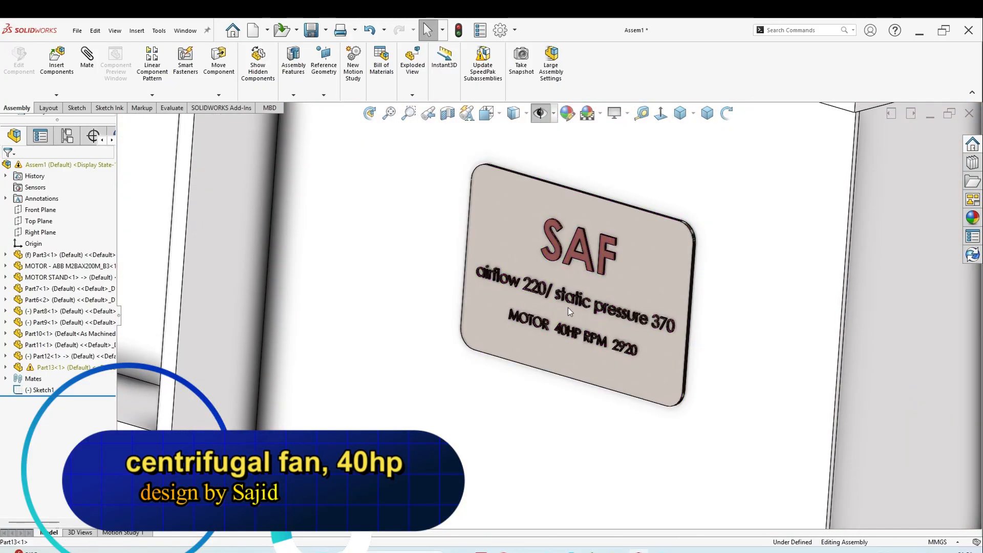
- Start an exploded view and move the inlet duct about 2142 mm away from the fan along Z
scroll(569, 308, down, 4)
middle_drag(550, 297, 592, 270)
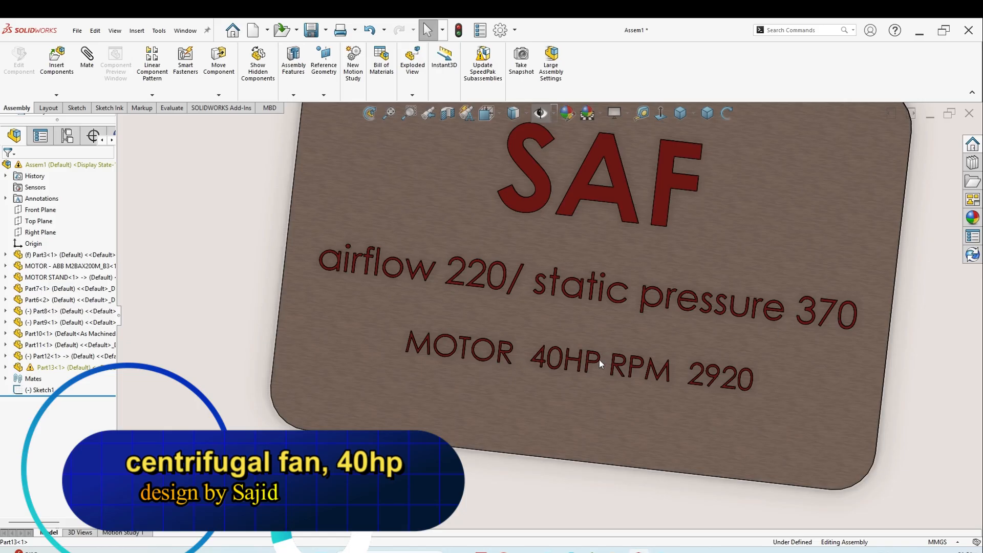
scroll(592, 348, up, 13)
middle_drag(561, 296, 588, 307)
click(425, 27)
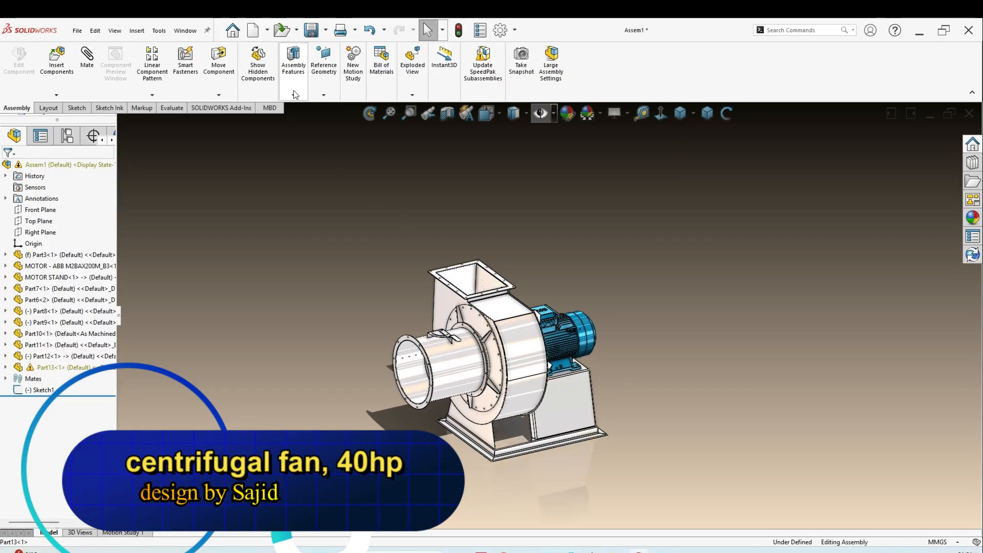
click(413, 71)
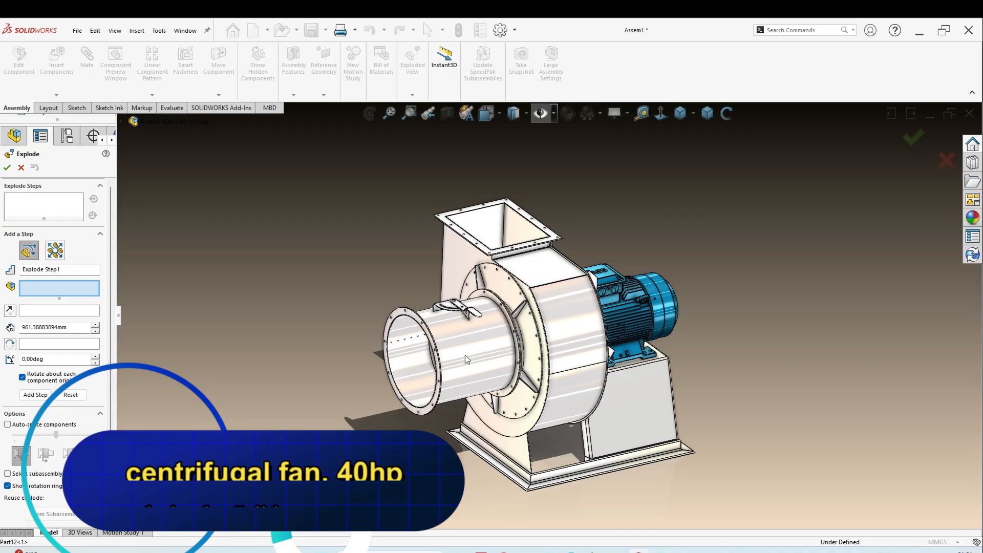
click(466, 355)
drag(471, 352, 323, 370)
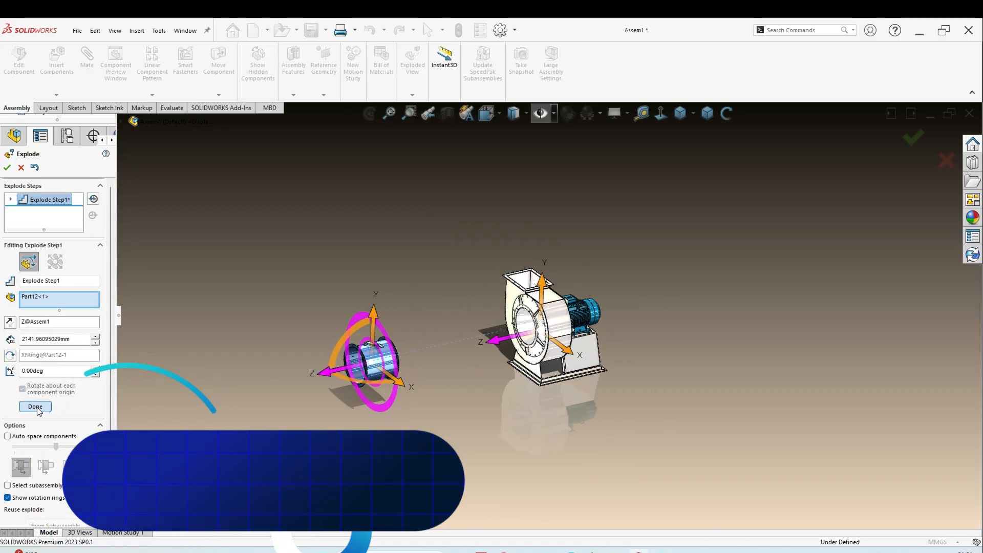
- Add an explode step moving the flanged inlet cone about 1883 mm along Z, behind the inlet duct
click(502, 327)
scroll(502, 327, down, 3)
click(538, 312)
scroll(527, 317, up, 1)
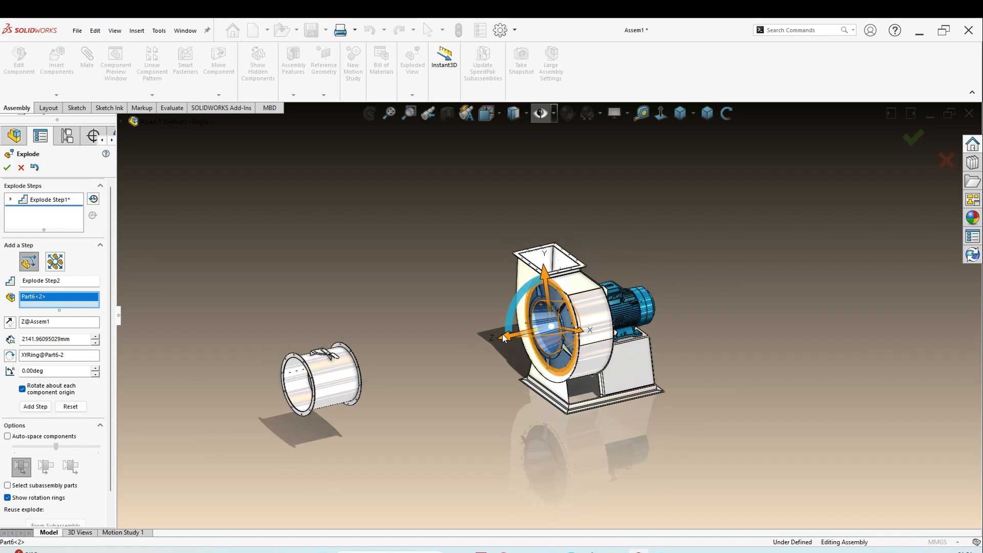
drag(502, 338, 324, 379)
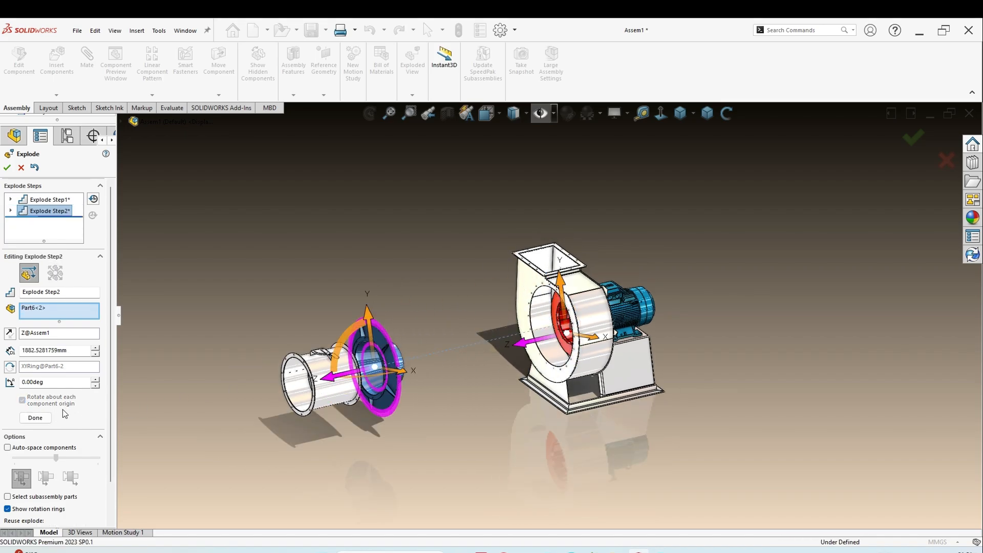
click(35, 418)
- Add an explode step moving the red impeller about 1747 mm along Z, out of the housing
scroll(553, 315, down, 3)
click(562, 297)
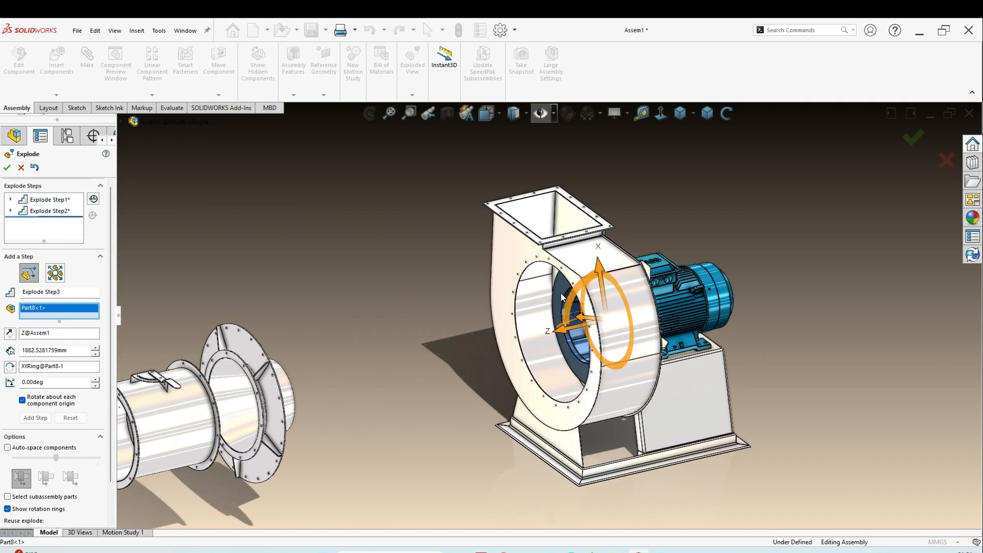
drag(562, 335, 305, 393)
click(36, 428)
scroll(518, 318, down, 4)
scroll(527, 335, up, 4)
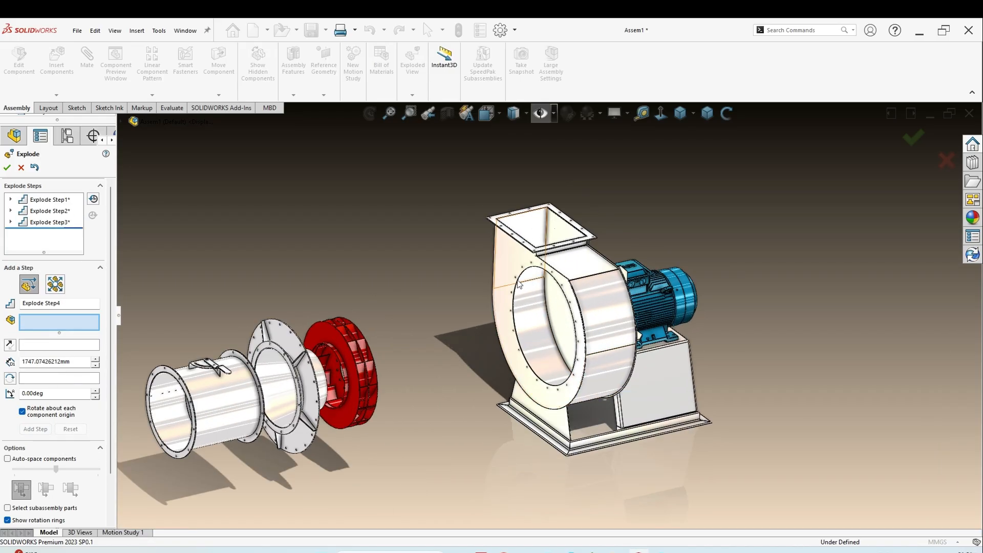
click(513, 260)
drag(503, 336, 324, 358)
scroll(554, 346, up, 4)
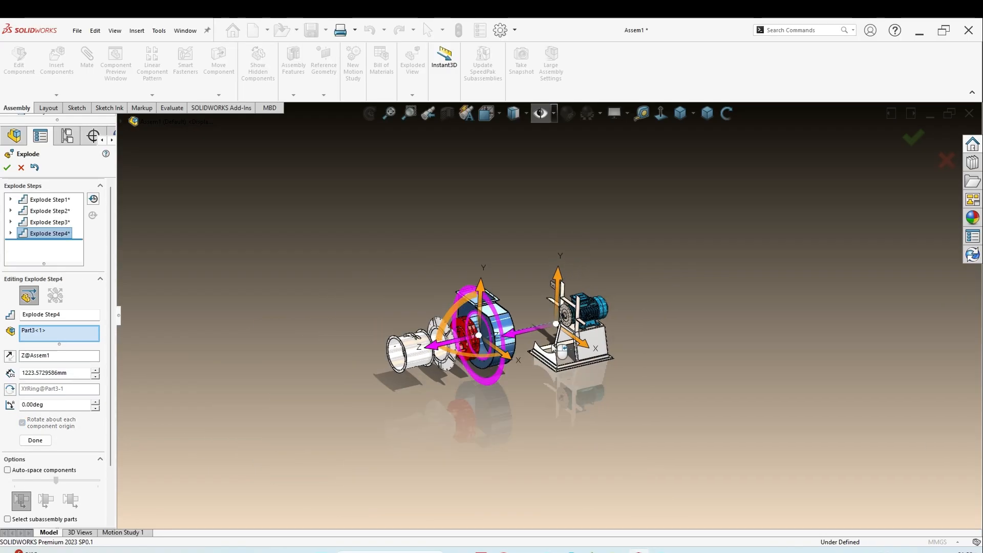
scroll(515, 336, down, 5)
mouse_move(493, 334)
middle_down()
mouse_move(460, 296)
mouse_move(482, 324)
middle_up()
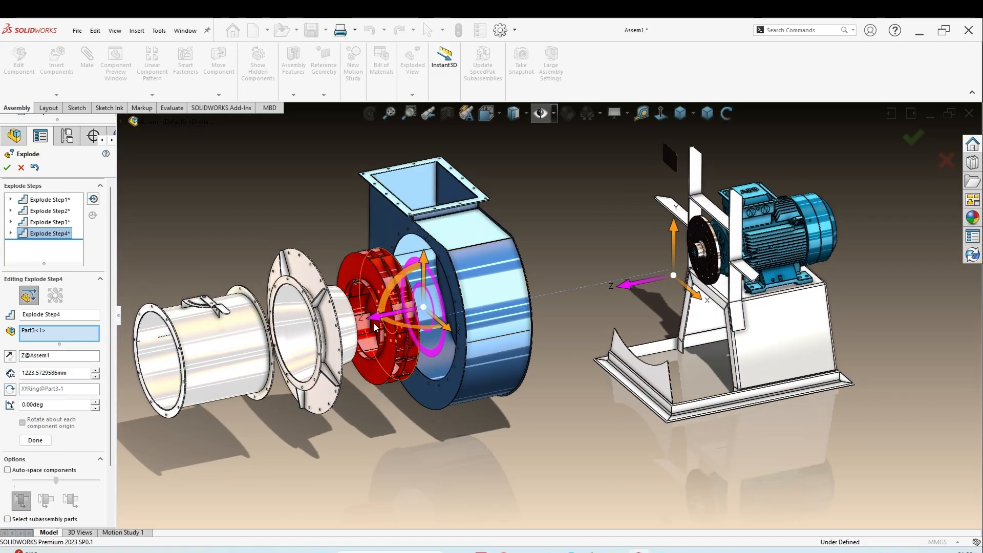
click(35, 168)
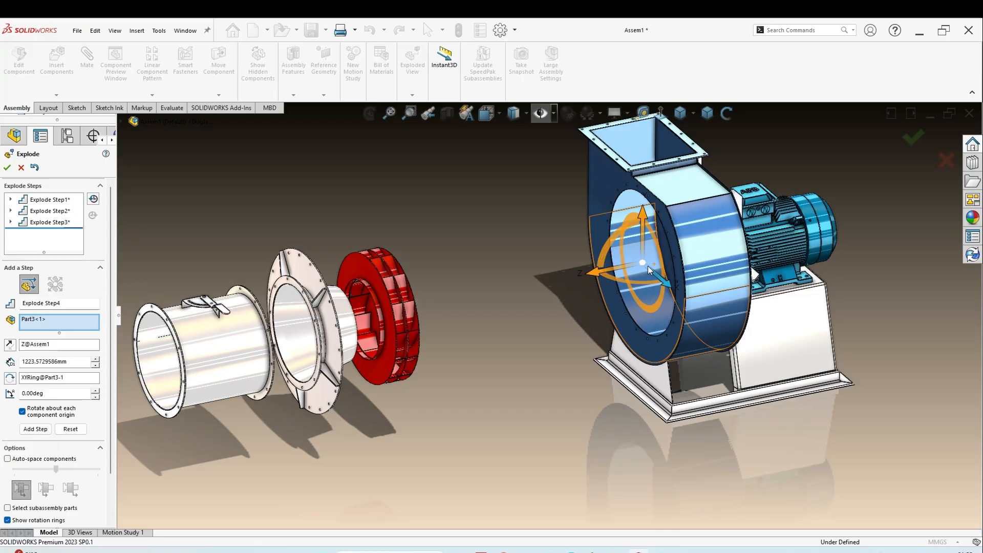
- Add an explode step moving the shaft hub disc inside the housing about 1530 mm along Z, behind the impeller
click(730, 230)
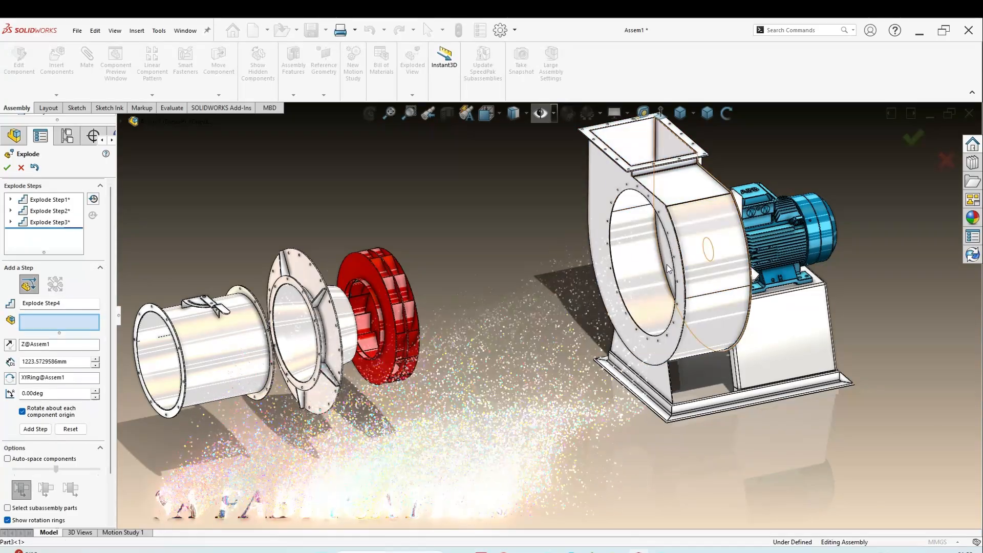
middle_drag(666, 265, 690, 265)
click(643, 249)
scroll(552, 304, up, 6)
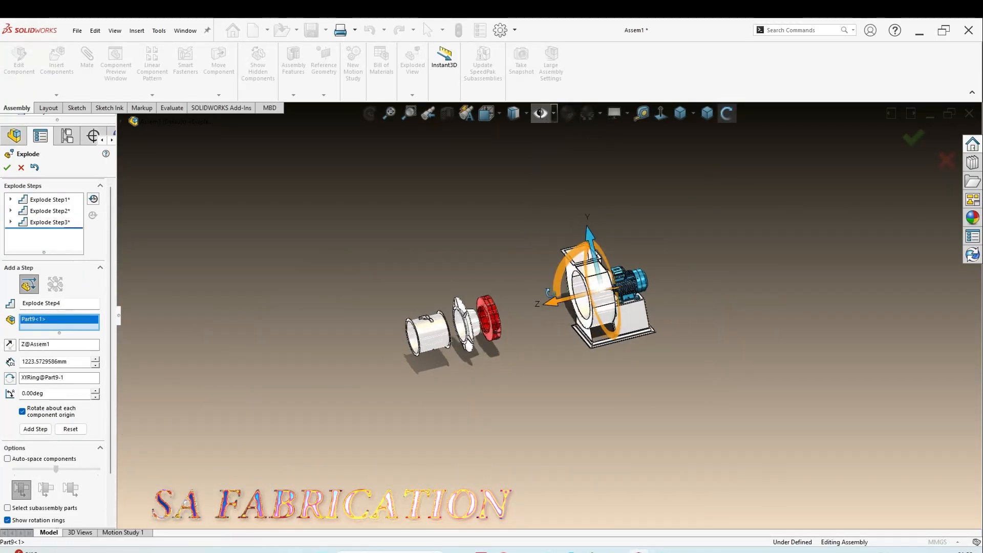
drag(552, 303, 451, 331)
click(33, 440)
- Add an explode step moving the fan housing about 1103 mm along Z, away from the motor and base
scroll(594, 289, down, 4)
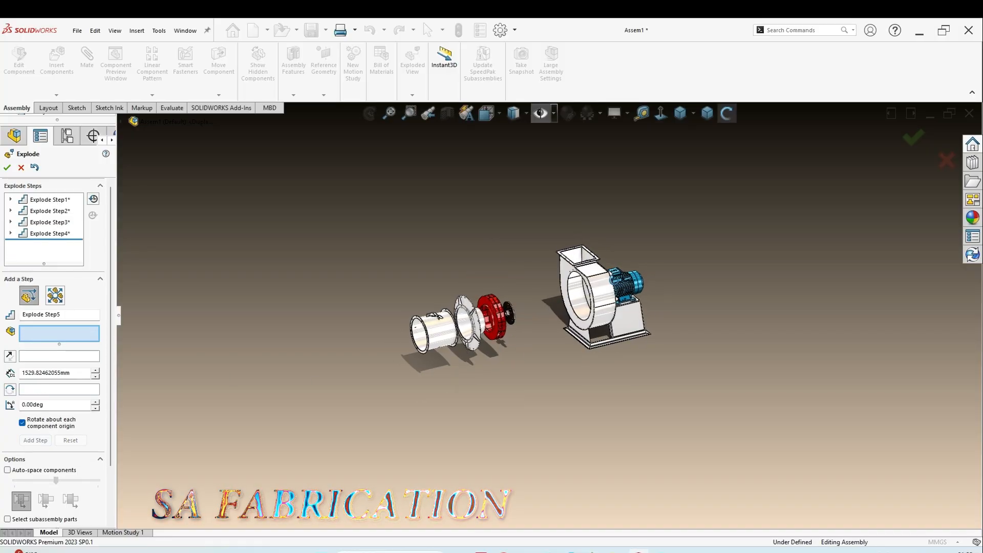
click(543, 324)
drag(502, 327, 392, 342)
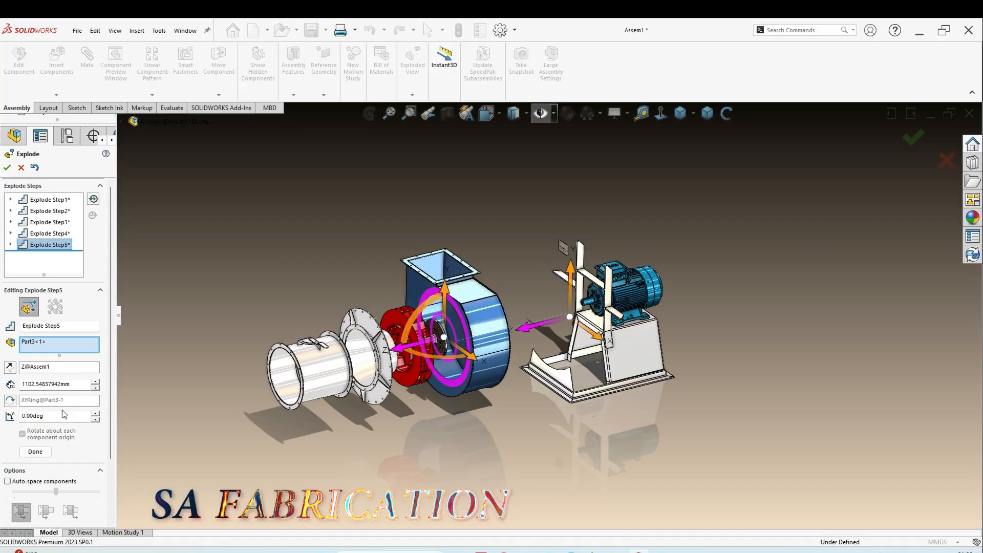
click(35, 452)
- Add an explode step moving the housing's rear support bracket about 812 mm along Z, toward the housing
scroll(554, 312, down, 5)
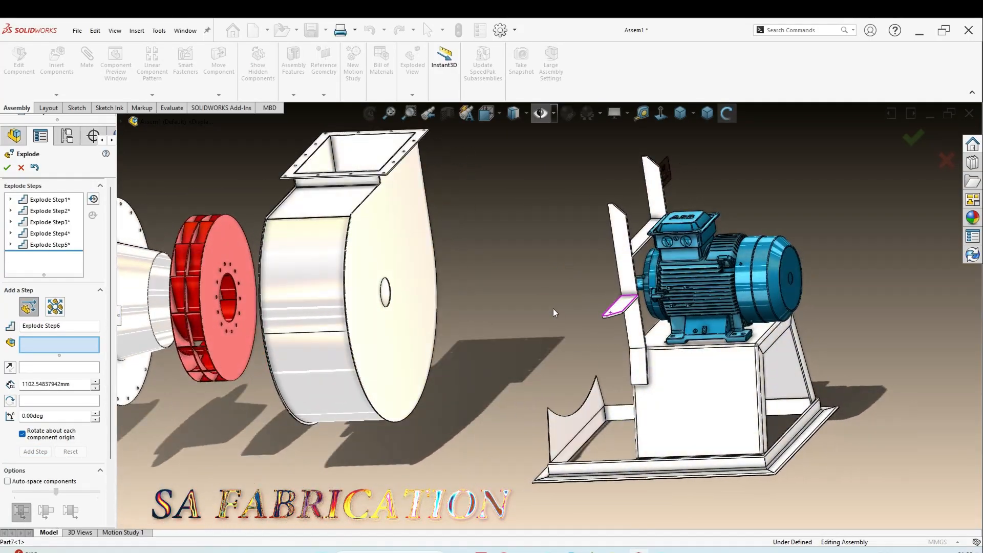
scroll(553, 308, up, 10)
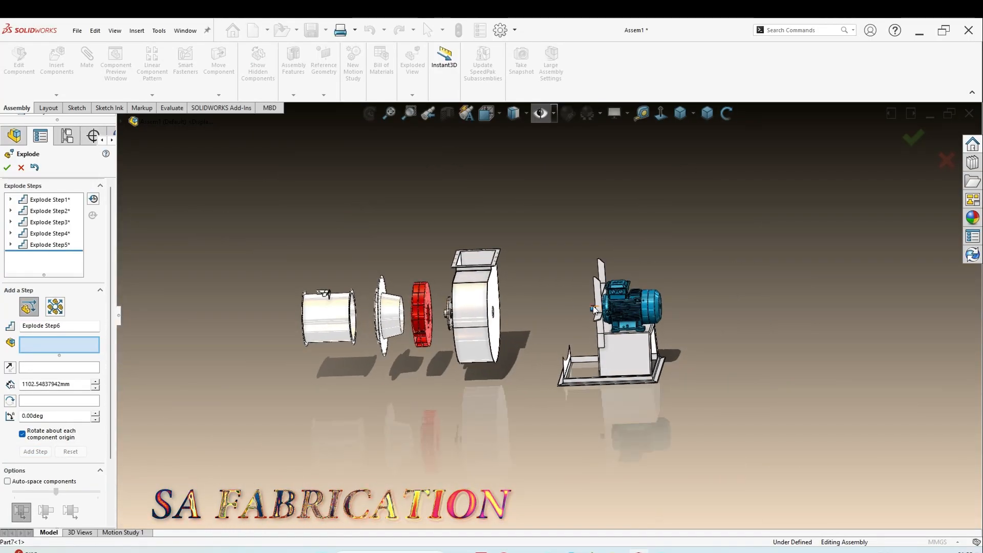
scroll(594, 302, down, 2)
drag(548, 291, 437, 291)
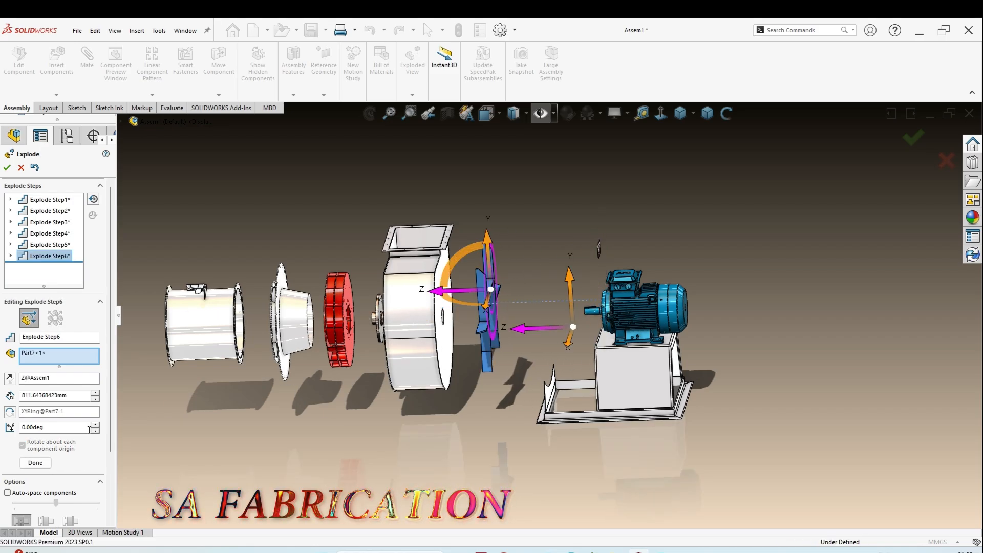
click(36, 463)
- Add an explode step moving the motor about 1684 mm along Z, away from the housing
click(673, 314)
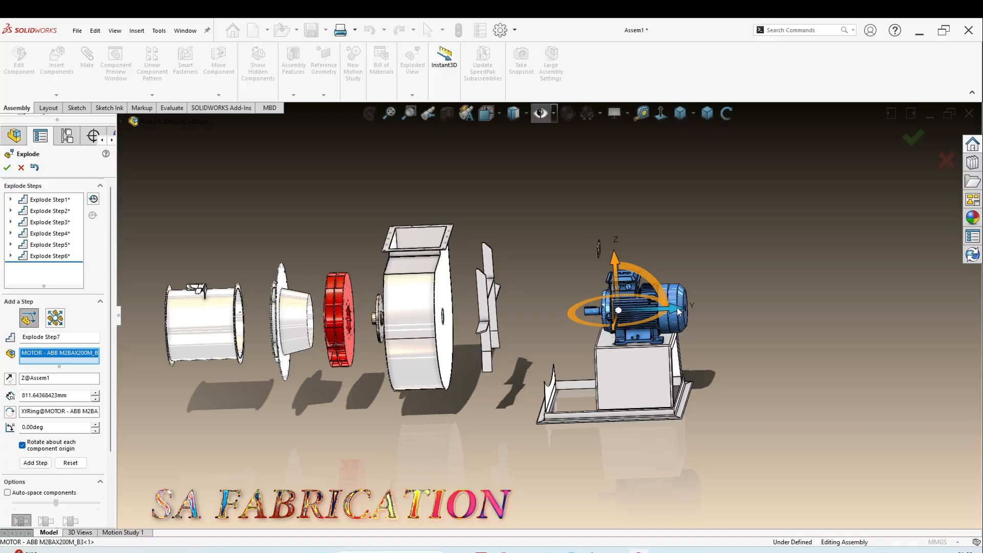
drag(677, 311, 917, 307)
click(40, 477)
- Add an explode step moving the motor stand about 2635 mm along Z, past the motor
scroll(609, 367, up, 2)
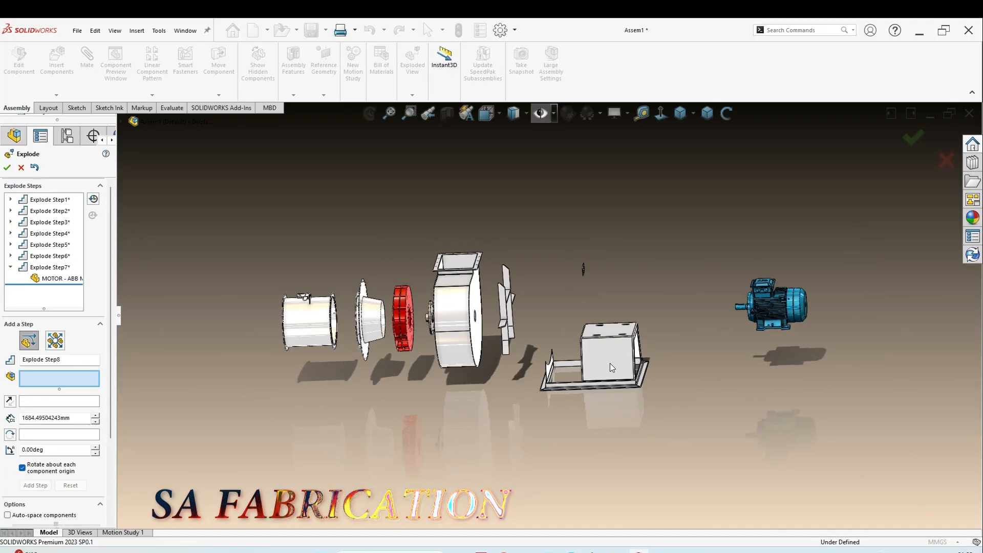
scroll(610, 362, down, 2)
middle_drag(610, 336, 545, 334)
scroll(572, 243, down, 5)
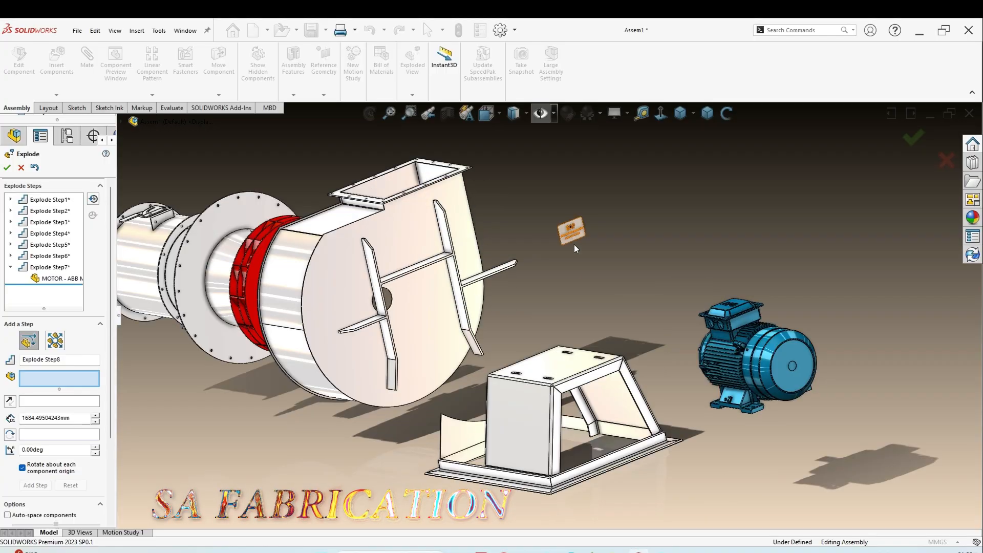
click(586, 409)
scroll(586, 395, up, 3)
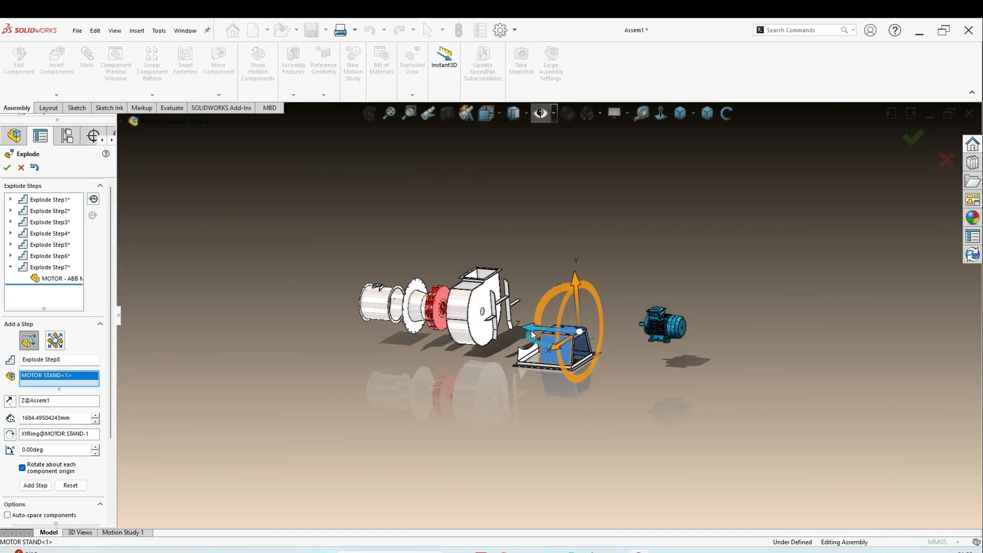
drag(532, 336, 598, 350)
drag(685, 361, 686, 362)
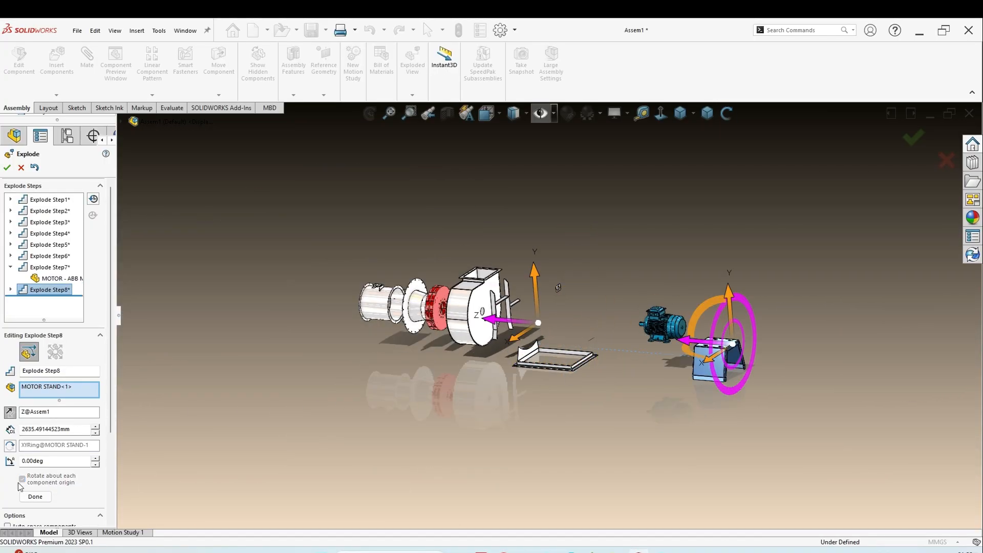
click(35, 496)
- Add an explode step moving the rectangular base frame about 1658 mm along Z, toward the motor stand
scroll(584, 358, up, 3)
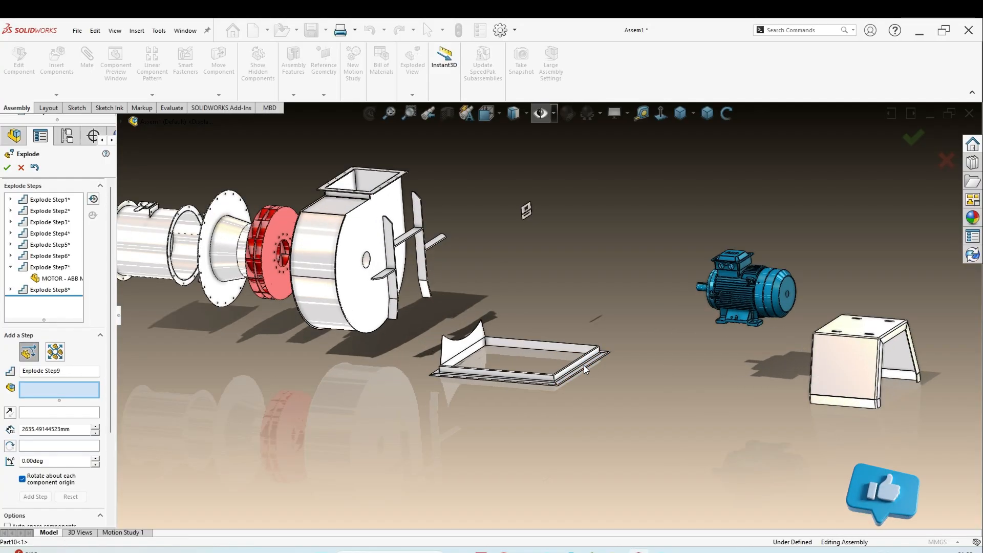
click(581, 364)
drag(575, 361, 739, 376)
click(41, 508)
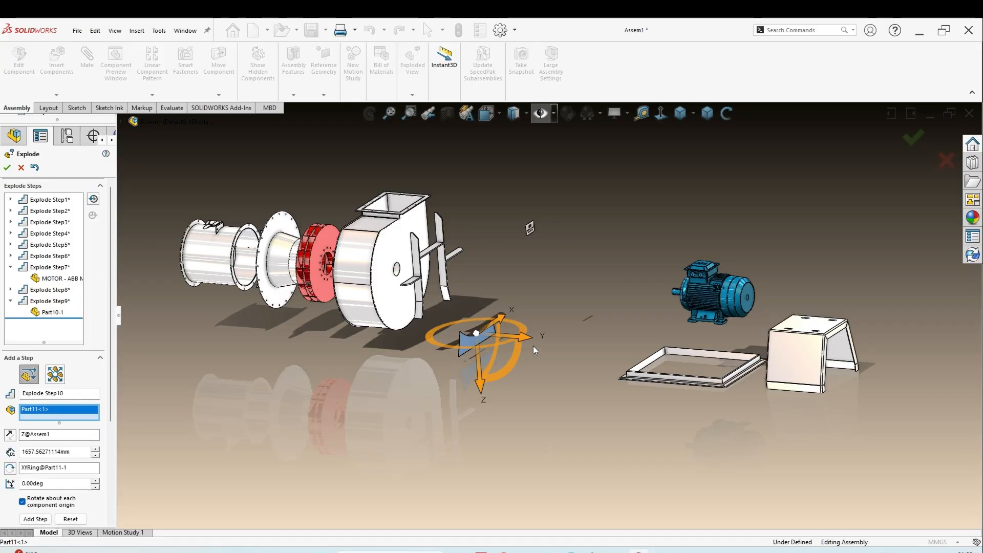
- Move the curved saddle plate about 1266 mm toward the base frame as an explode step and accept the exploded view
drag(533, 336, 551, 339)
drag(653, 339, 649, 339)
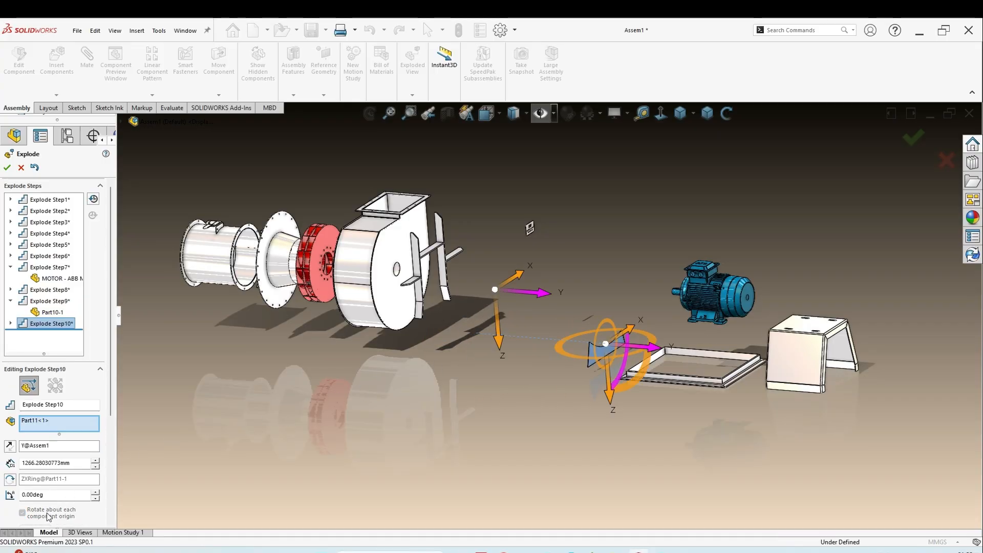
scroll(46, 438, down, 3)
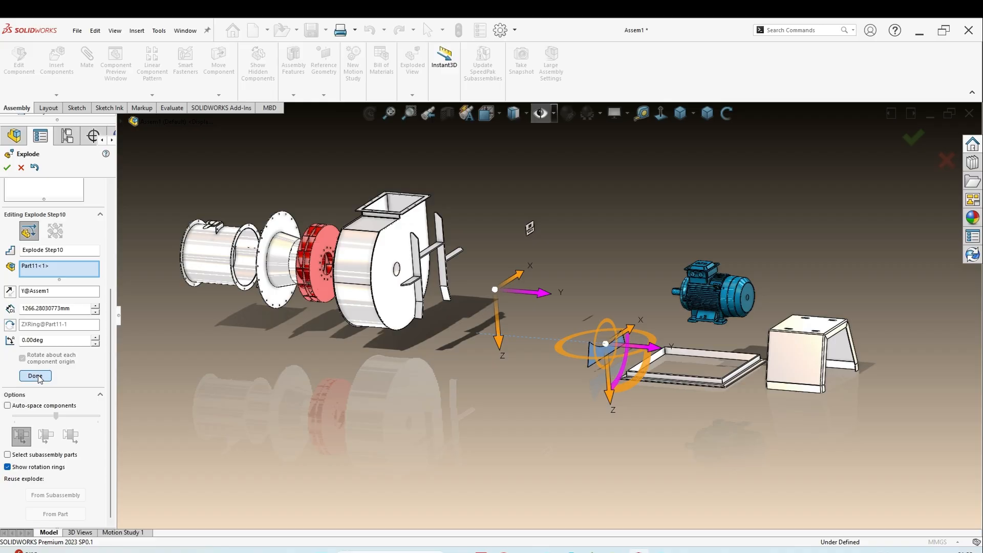
click(35, 376)
mouse_move(379, 313)
middle_down()
mouse_move(458, 333)
mouse_move(428, 295)
mouse_move(392, 274)
mouse_move(404, 317)
mouse_move(395, 319)
middle_up()
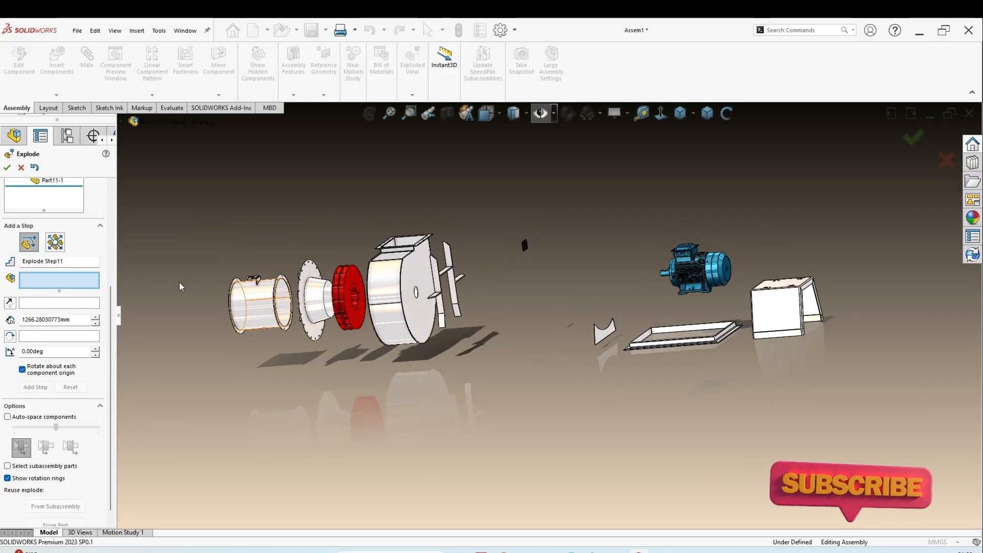
click(8, 167)
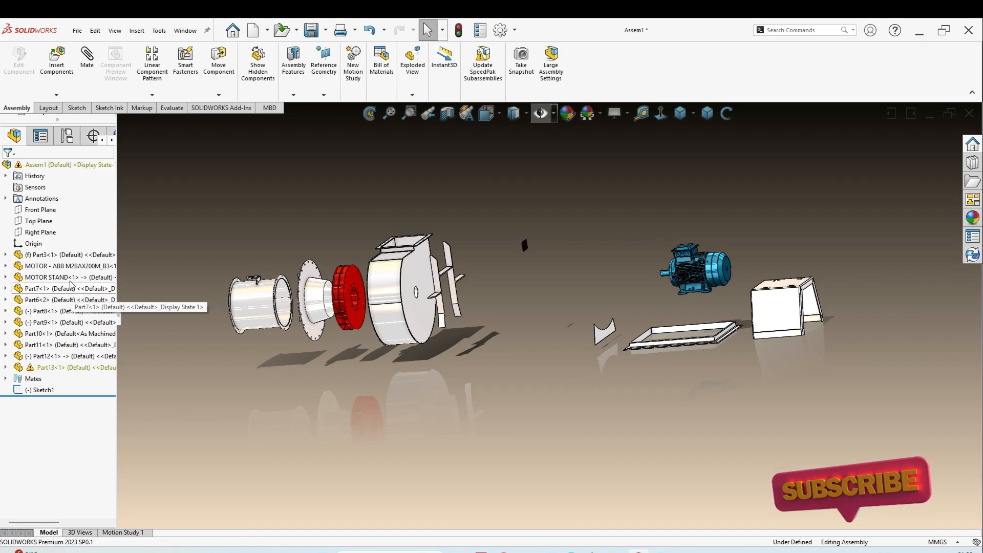
- Play the assembly's collapse animation and examine the fan parts from several sides as it runs
right_click(86, 168)
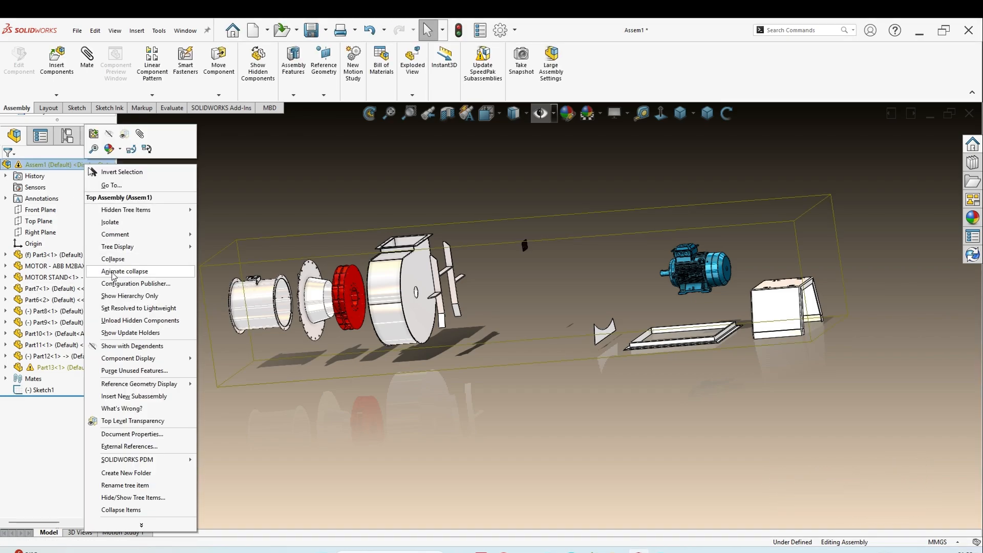
click(112, 275)
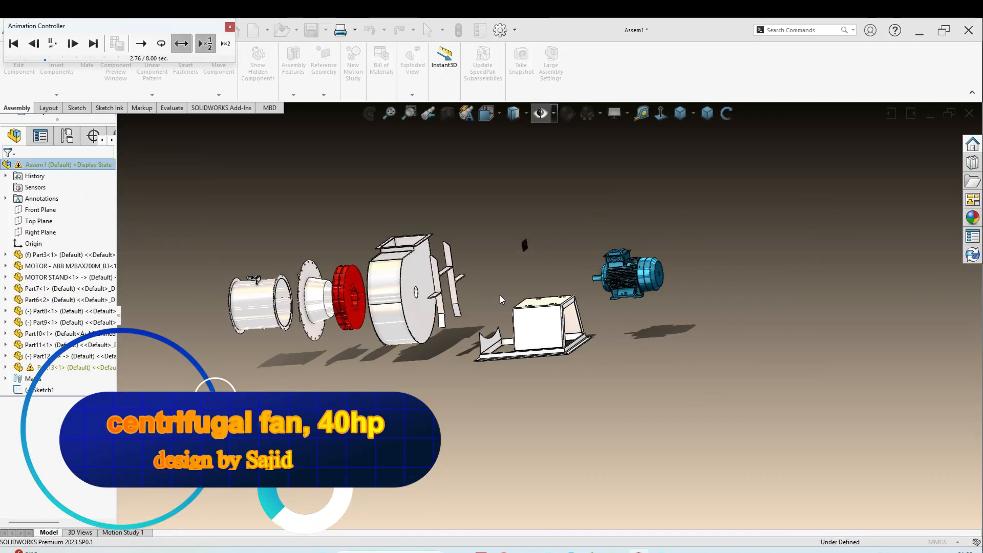
scroll(435, 306, down, 3)
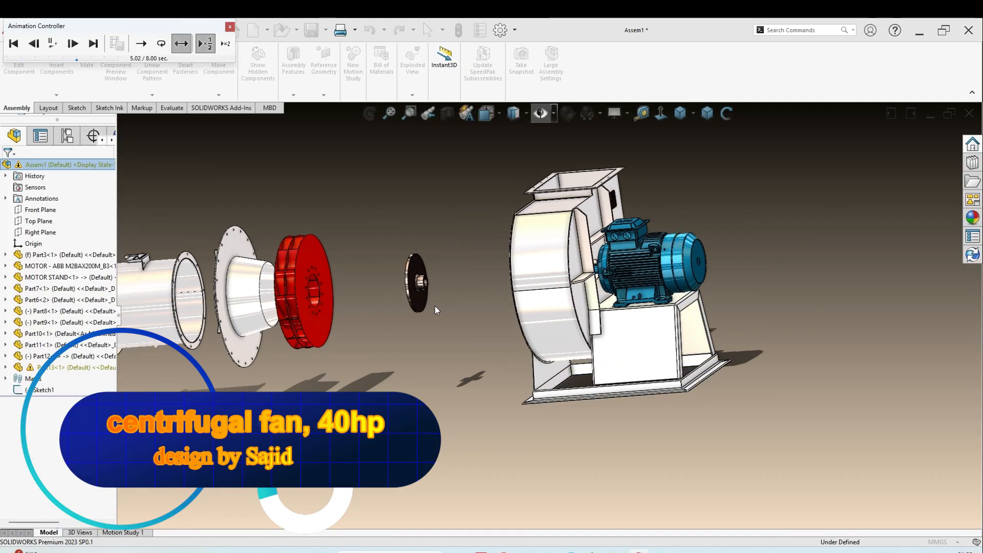
middle_drag(435, 306, 514, 297)
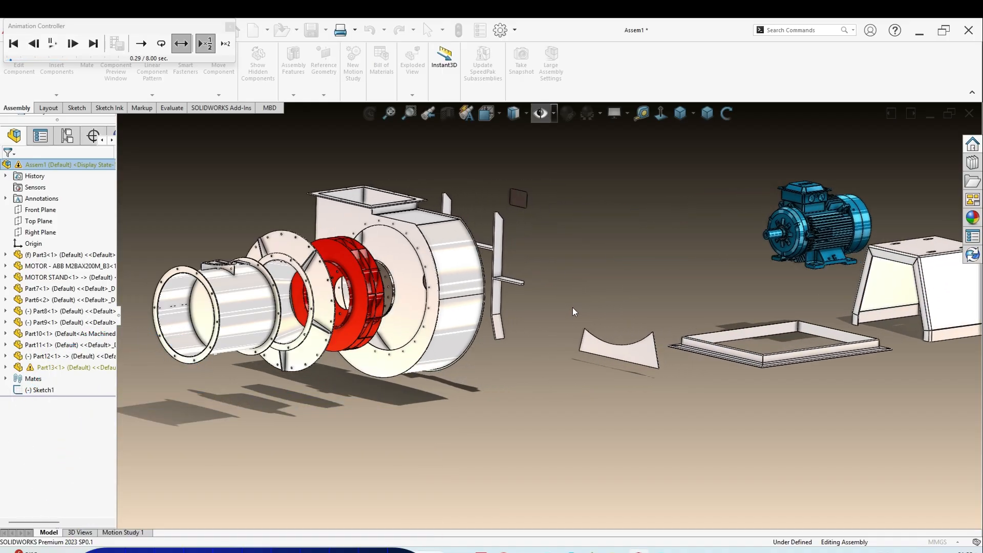
middle_drag(573, 308, 459, 305)
scroll(495, 308, up, 3)
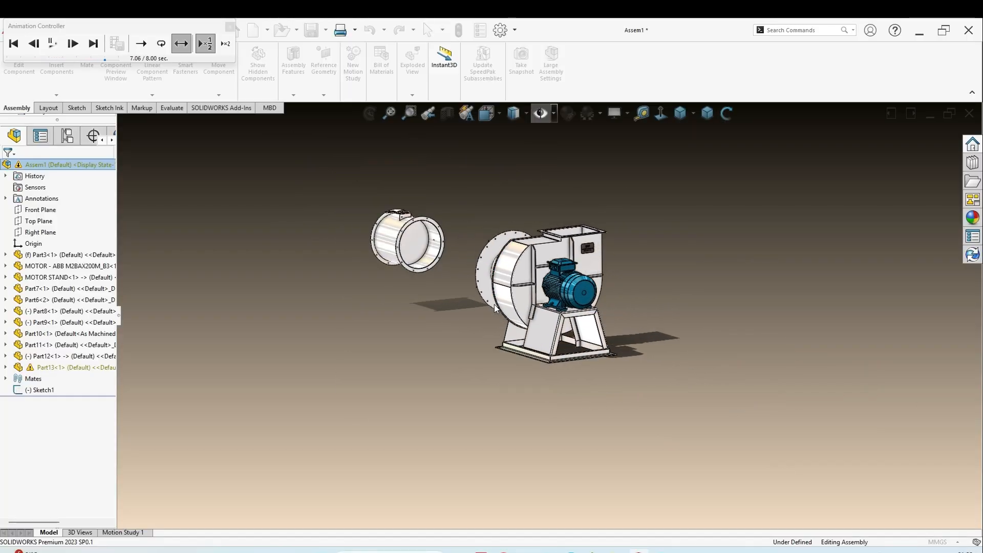
middle_drag(529, 333, 648, 348)
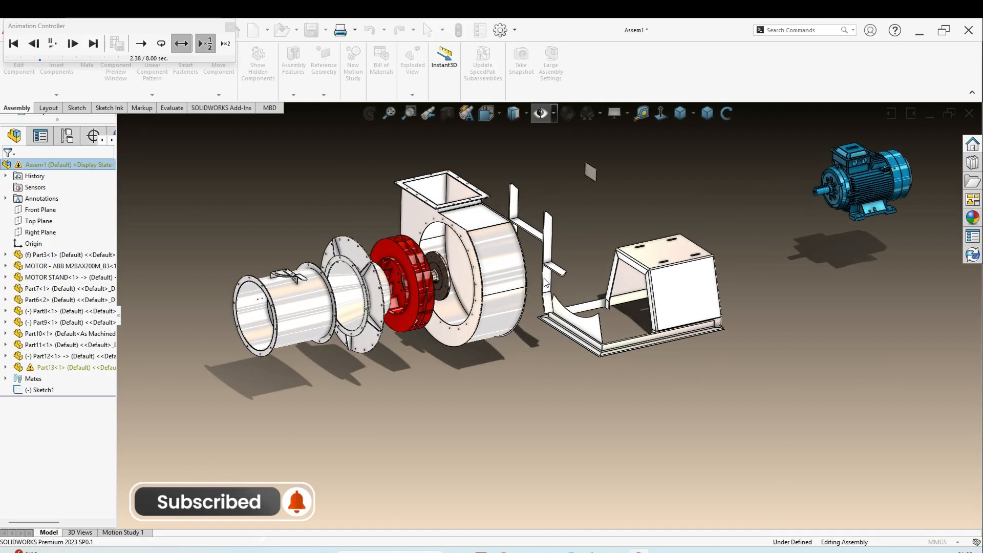
- Close the collapse animation and open the cylindrical inlet duct, Part12, from the assembly in its own window
click(229, 26)
scroll(474, 279, down, 3)
scroll(590, 306, down, 4)
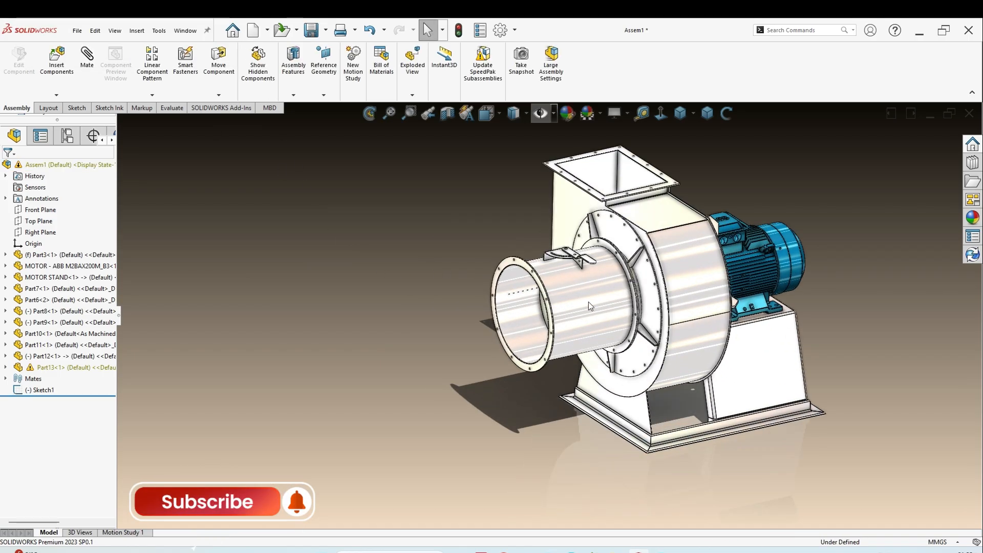
click(590, 307)
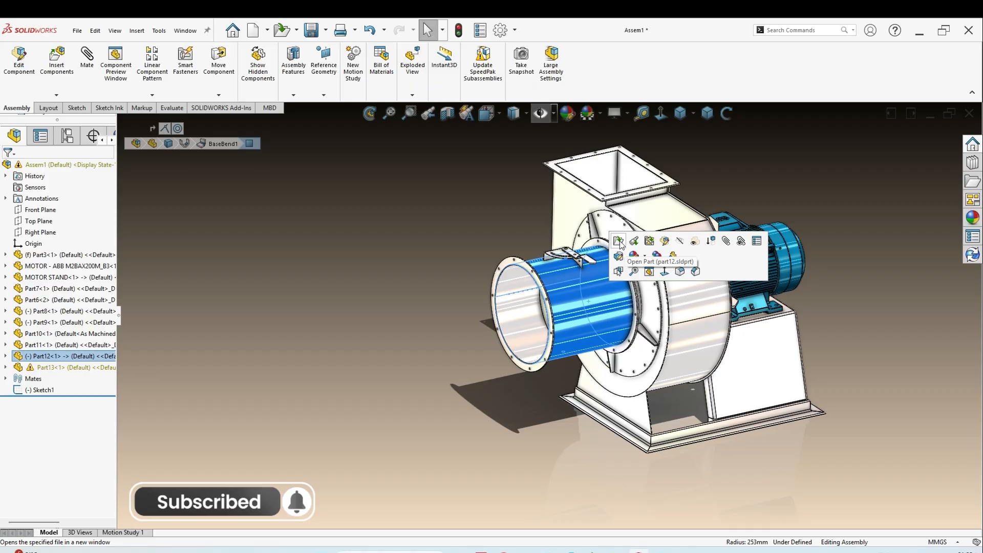
click(619, 256)
mouse_move(641, 550)
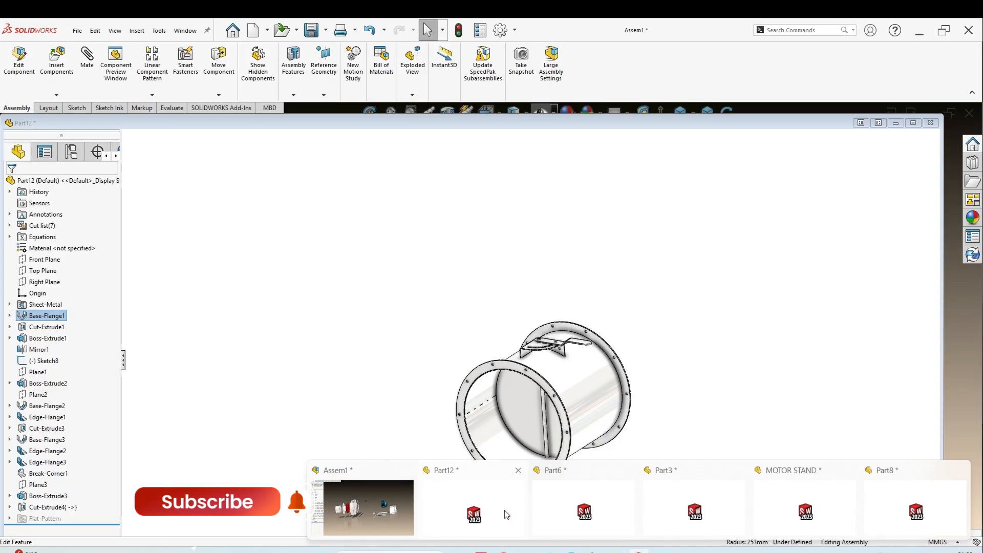
click(506, 510)
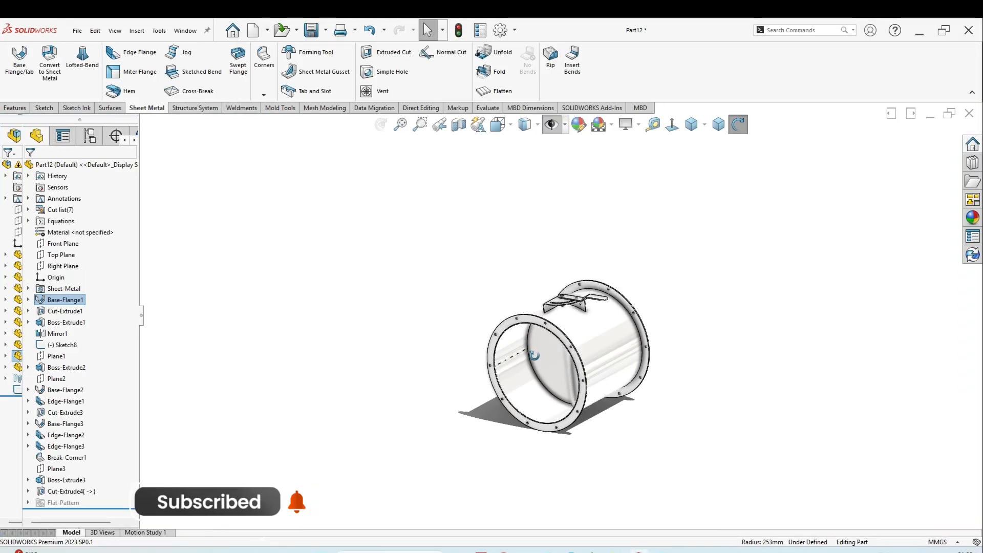
- Review the Base-Flange1 definition and sketch of the inlet duct, close it, and examine the duct from an angle
scroll(529, 376, down, 3)
click(556, 323)
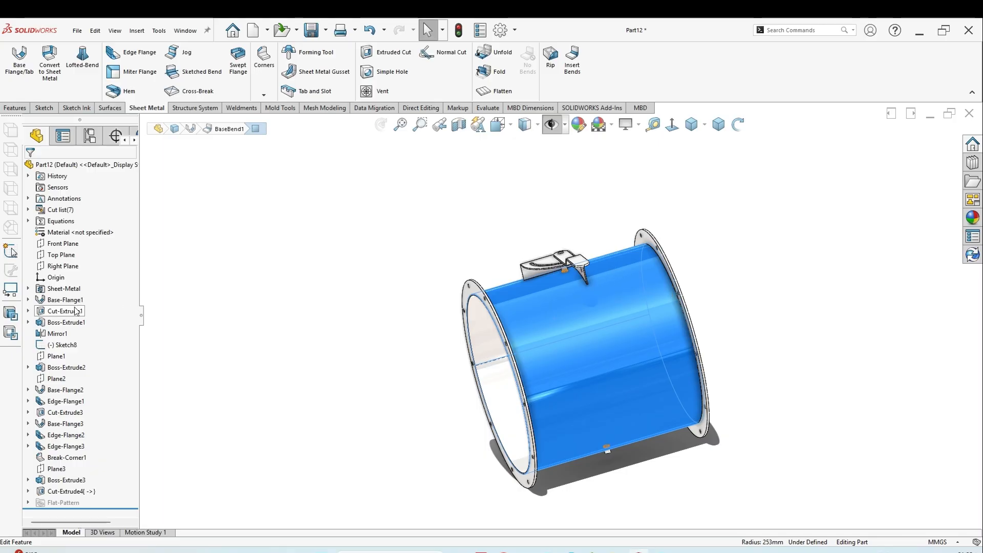
click(66, 300)
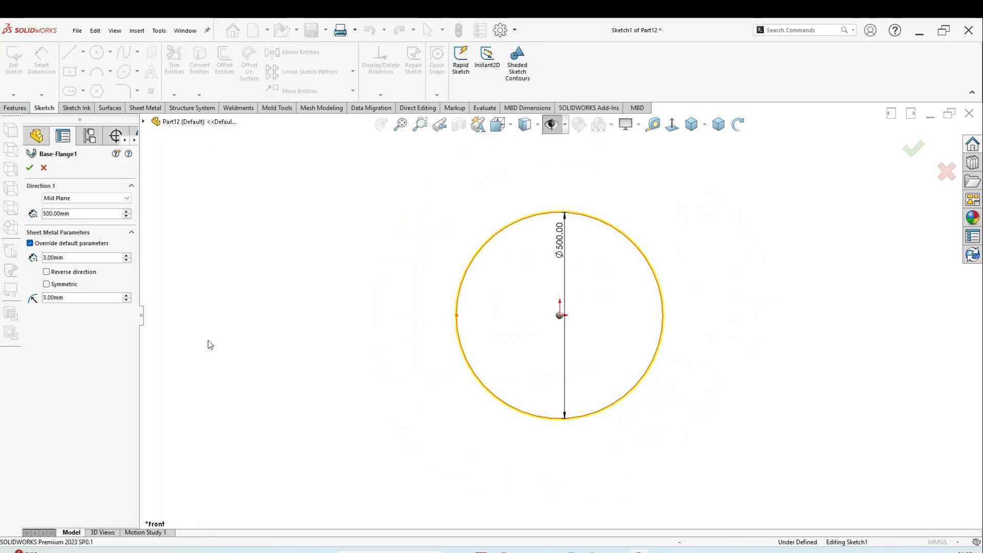
mouse_move(605, 312)
middle_down()
mouse_move(564, 317)
mouse_move(573, 341)
mouse_move(610, 303)
middle_up()
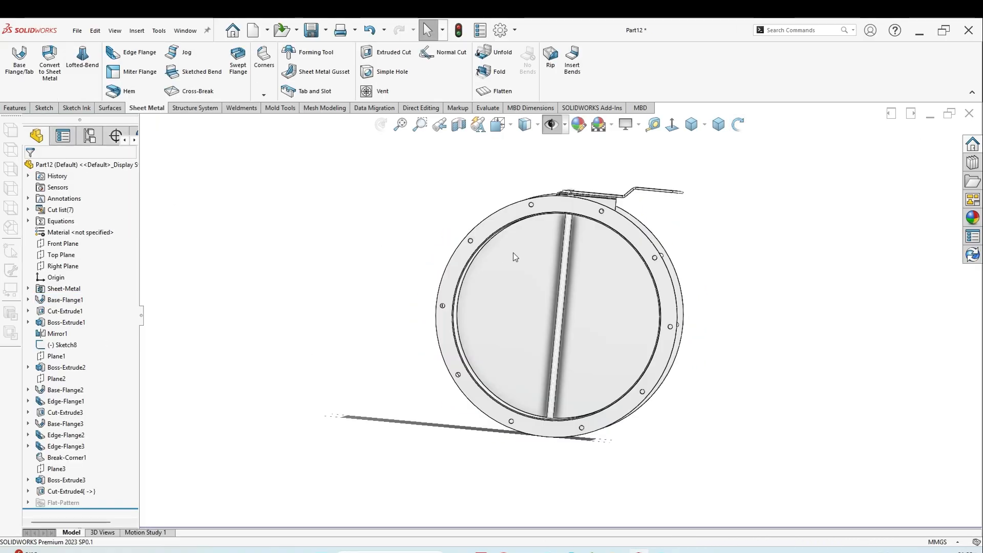
middle_drag(513, 253, 514, 450)
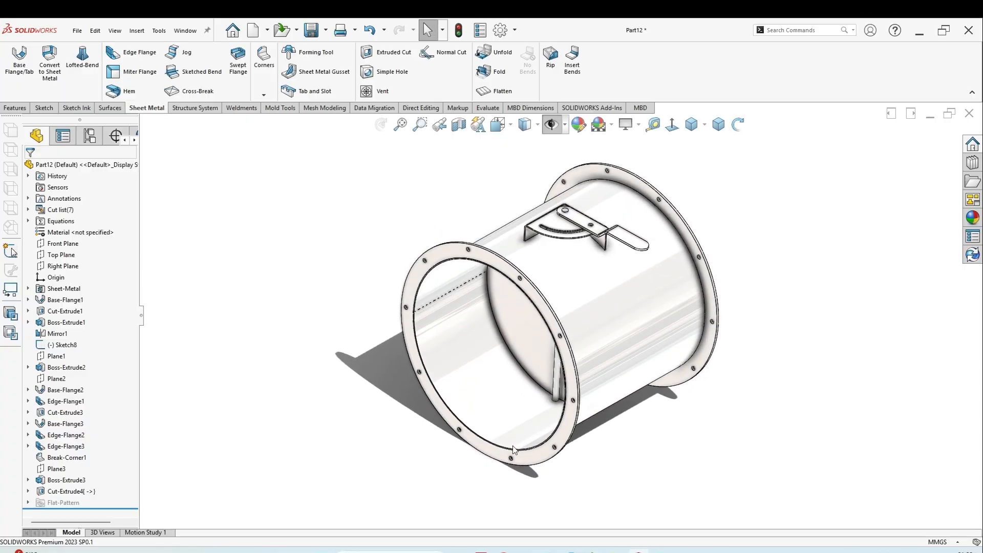
- Switch to the ribbed inlet cone, Part6, and examine its flanges and bore from an angle
mouse_move(616, 552)
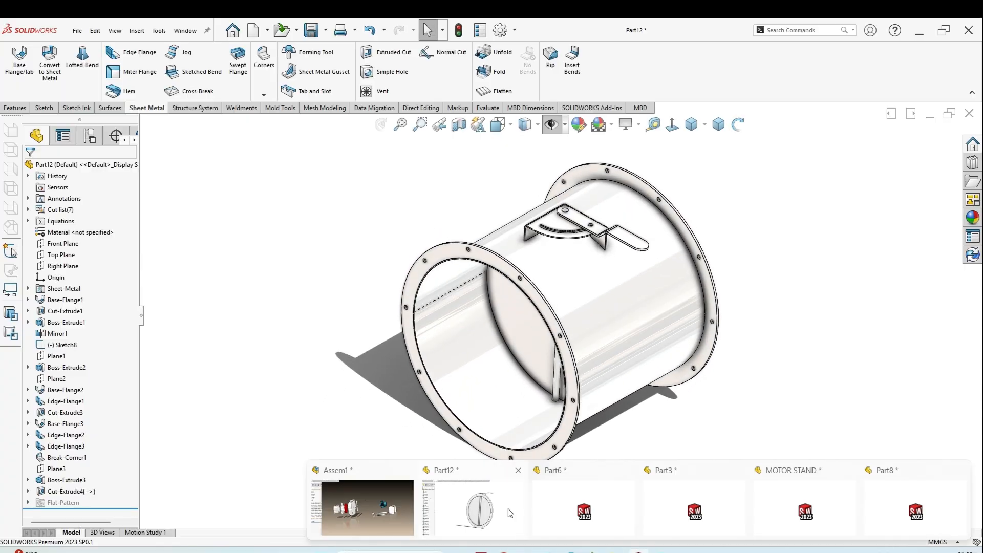
click(567, 505)
scroll(539, 338, down, 5)
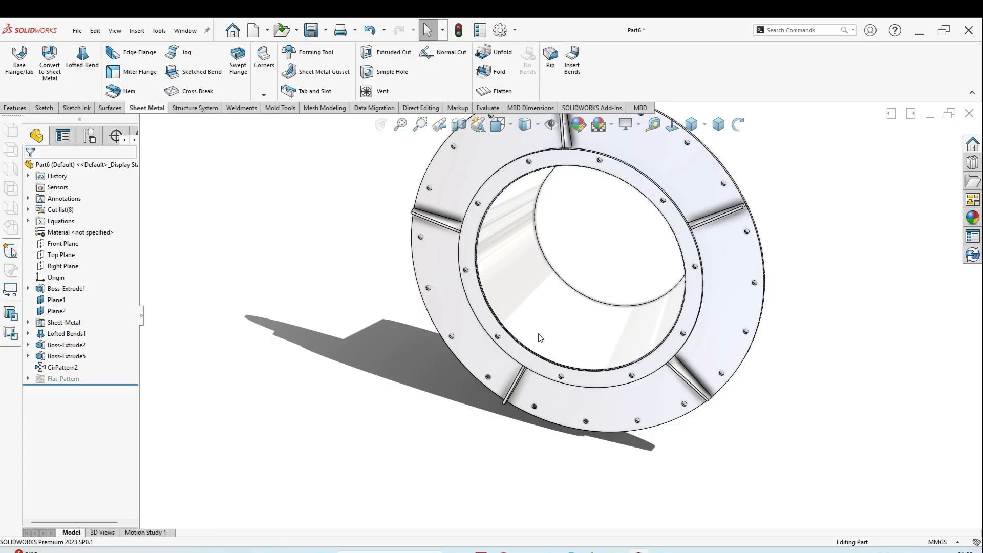
middle_drag(540, 336, 511, 279)
click(512, 279)
key(Escape)
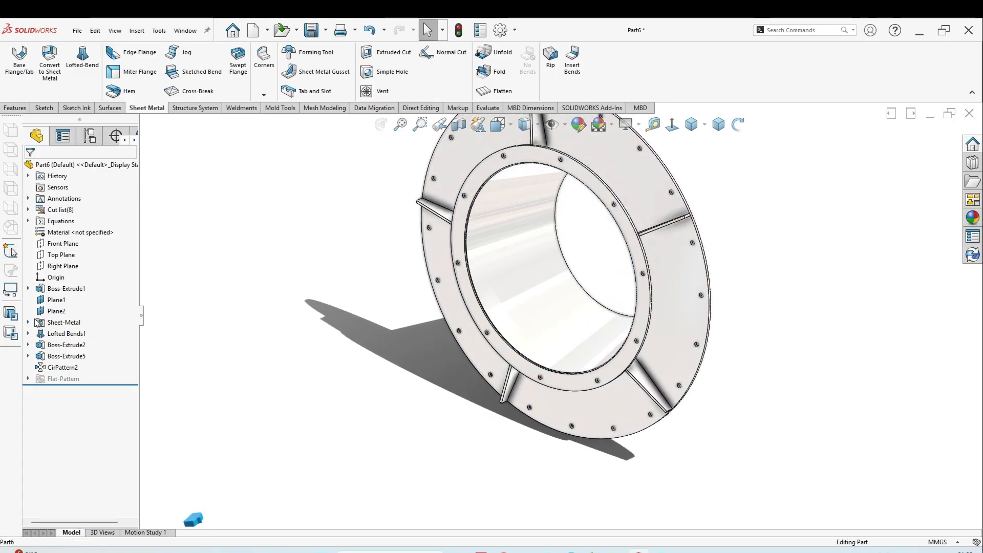
- Open Sketch2 of the cone's Lofted Bends1 feature and examine its circle's diameter
click(28, 334)
click(75, 344)
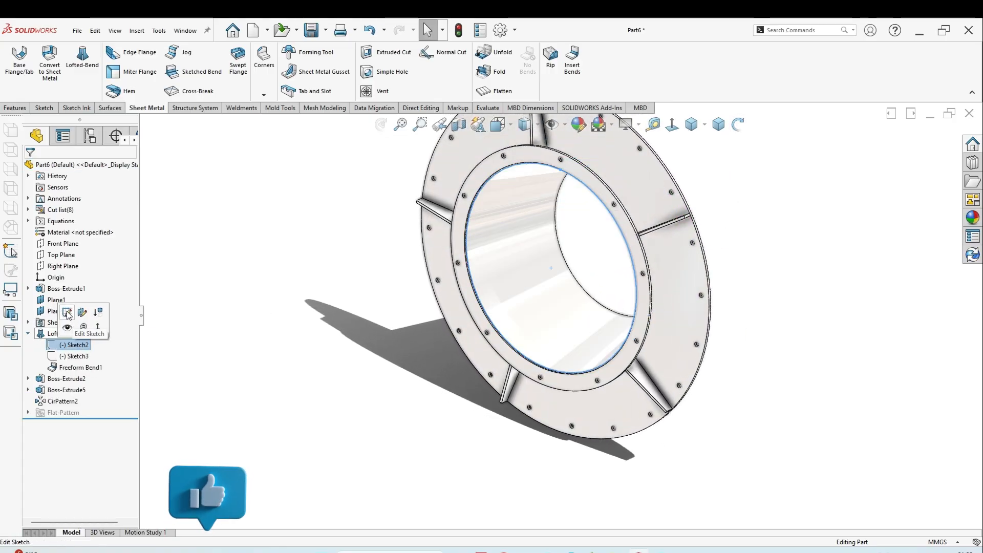
click(60, 315)
scroll(371, 315, up, 3)
mouse_move(568, 293)
middle_down()
mouse_move(537, 282)
mouse_move(566, 286)
middle_up()
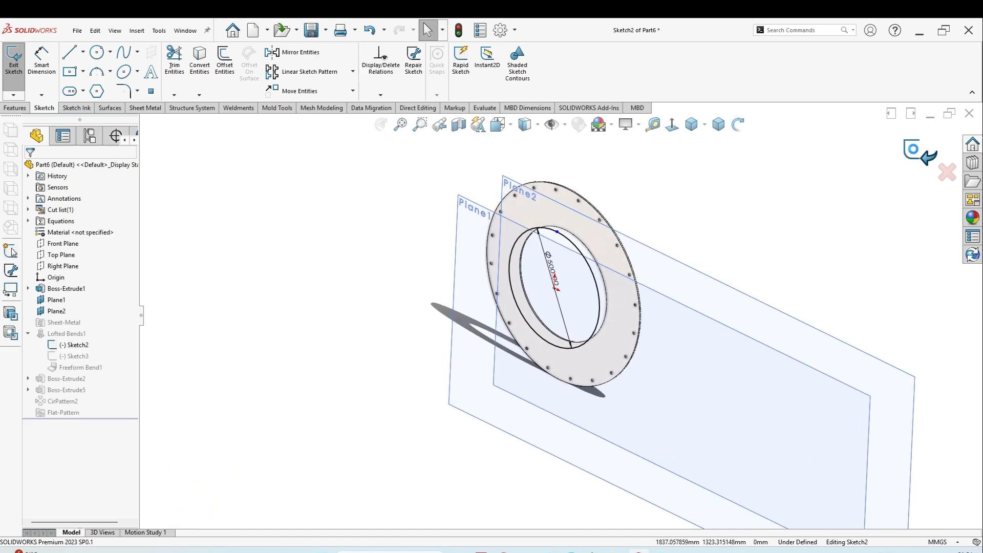
- Open Sketch3 of the lofted bend, inspect its circle's diameter dimension and plane, and exit the sketch
click(75, 328)
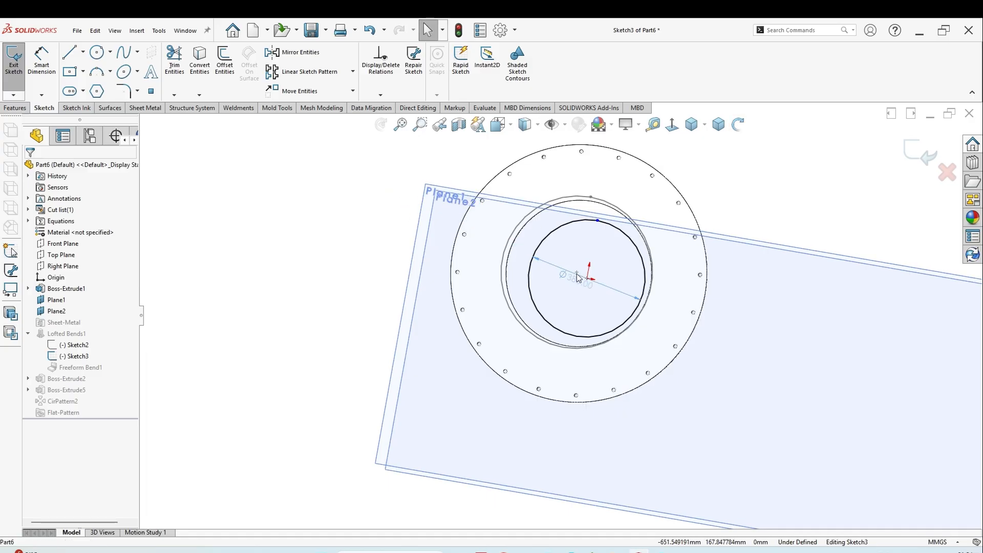
click(583, 278)
middle_drag(584, 279, 488, 317)
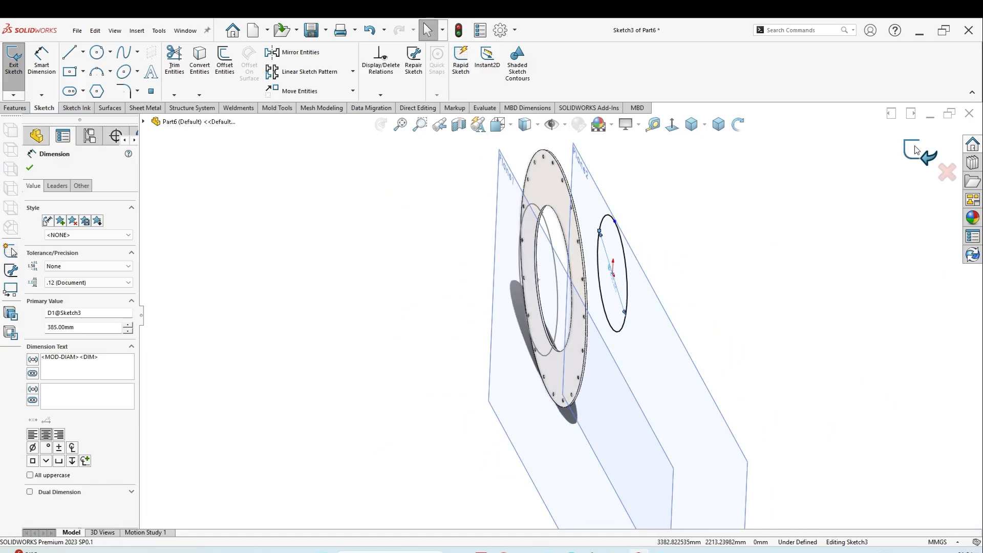
click(916, 149)
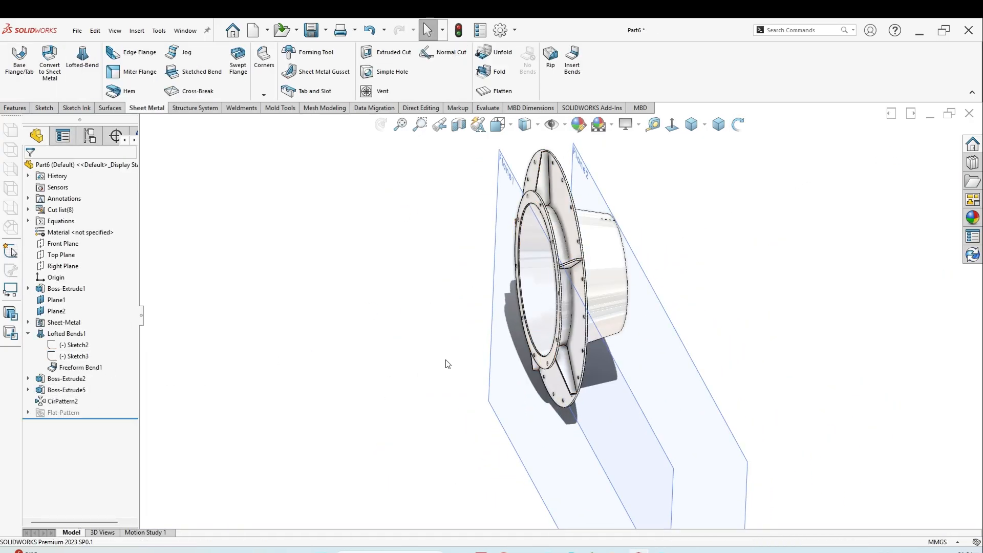
- Review the offset definition of Plane1 from the ring's face and cancel without changing it
click(521, 333)
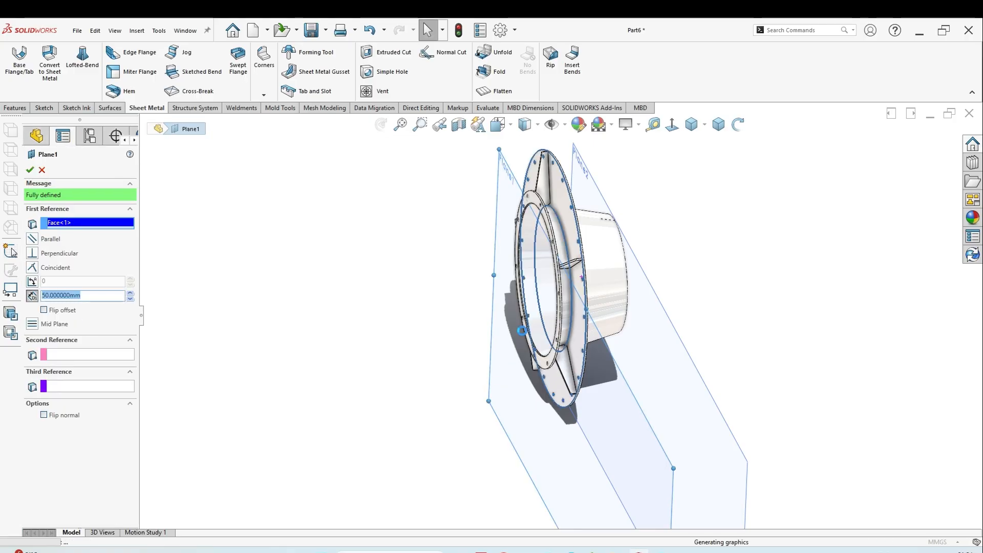
middle_drag(515, 204, 534, 193)
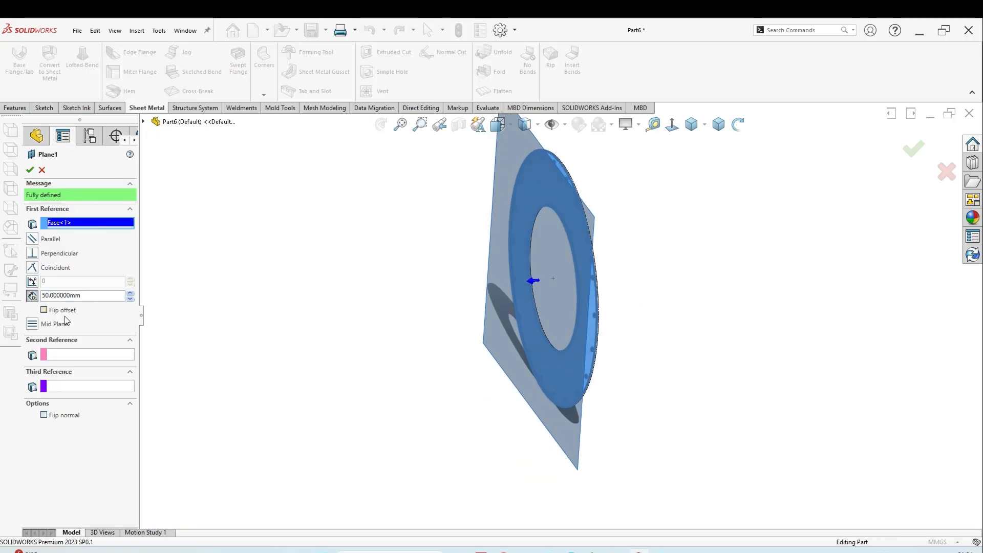
click(41, 170)
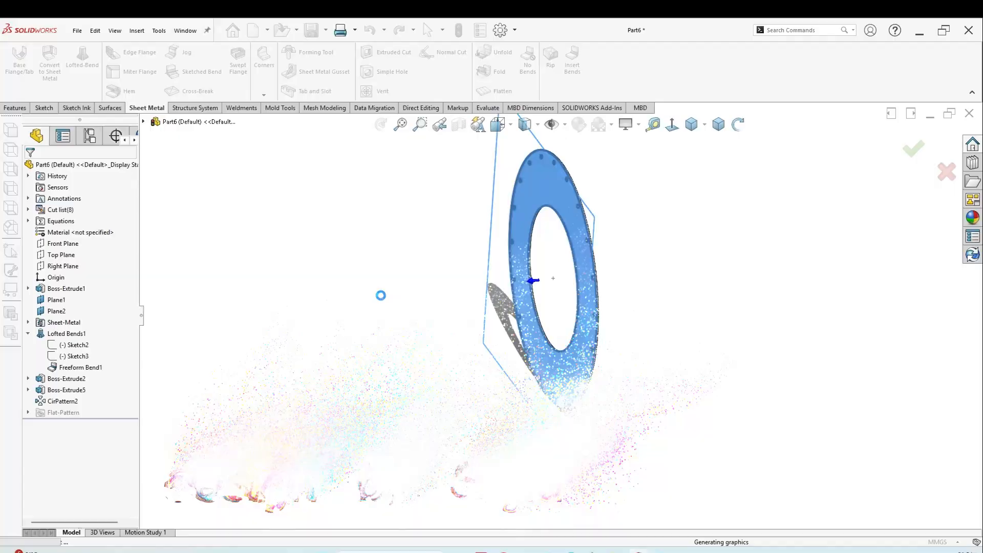
- Review the flipped offset of Plane2 from Plane1, close the definition, and view the whole cone
click(623, 323)
click(650, 285)
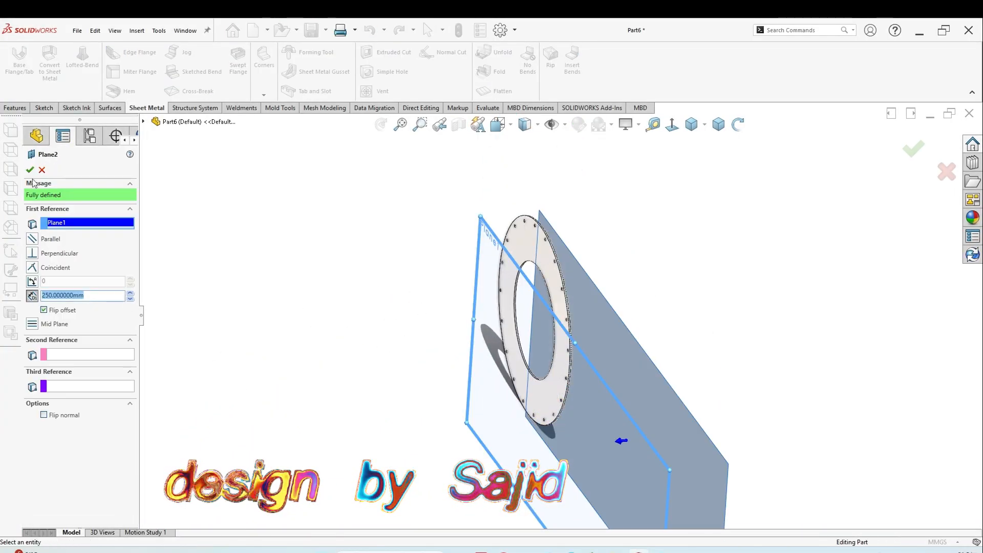
click(30, 170)
middle_drag(437, 325, 491, 347)
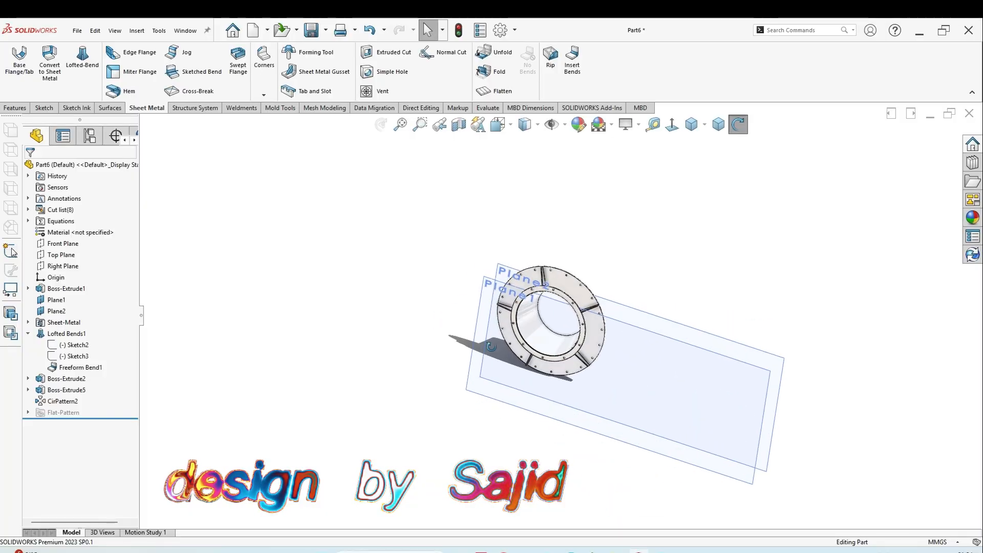
- Switch to the fan housing, Part3, and open the Base-Flange1 profile sketch of its front face
mouse_move(641, 551)
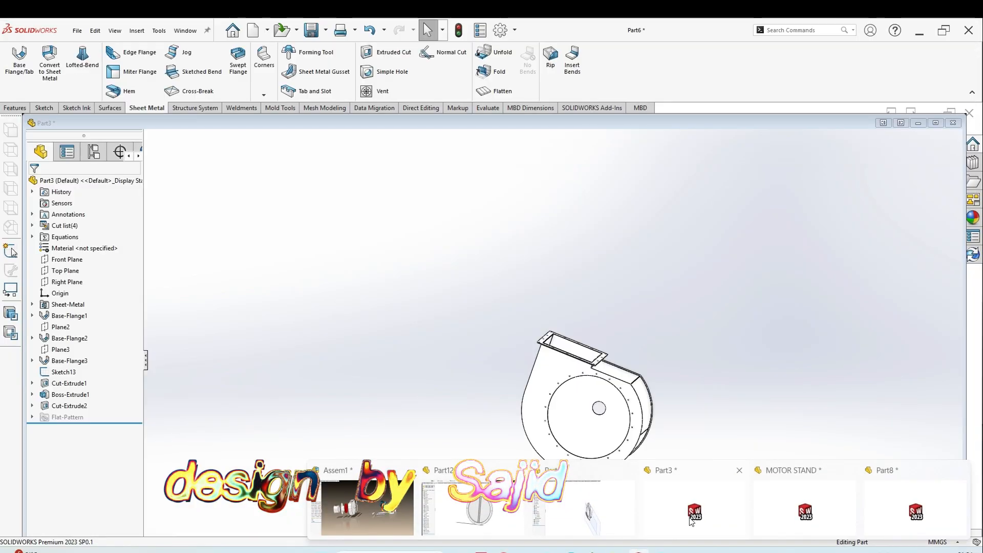
click(690, 519)
click(554, 299)
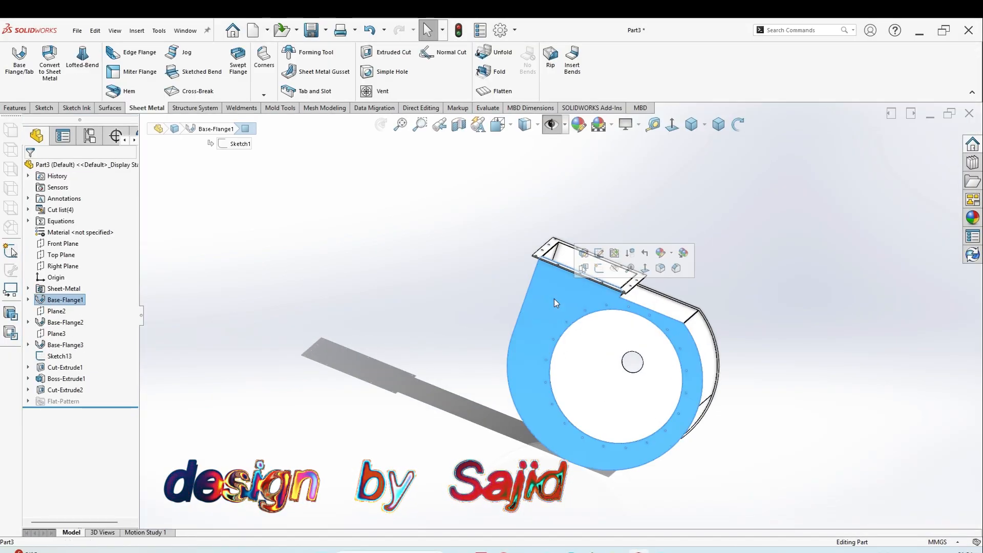
click(599, 253)
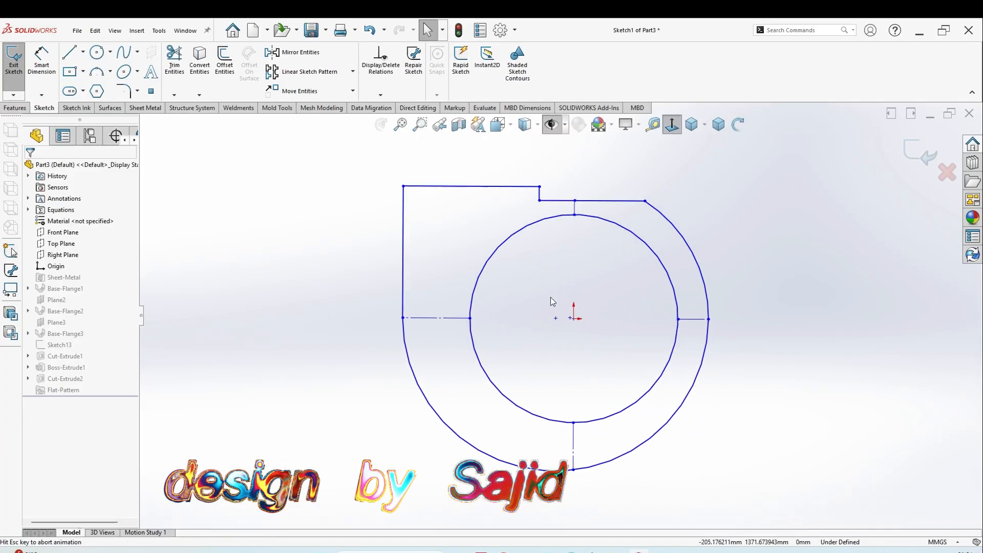
- Examine the dimensions of the housing's scroll profile, including the lower gap between circle and scroll, and exit the sketch
scroll(555, 301, up, 2)
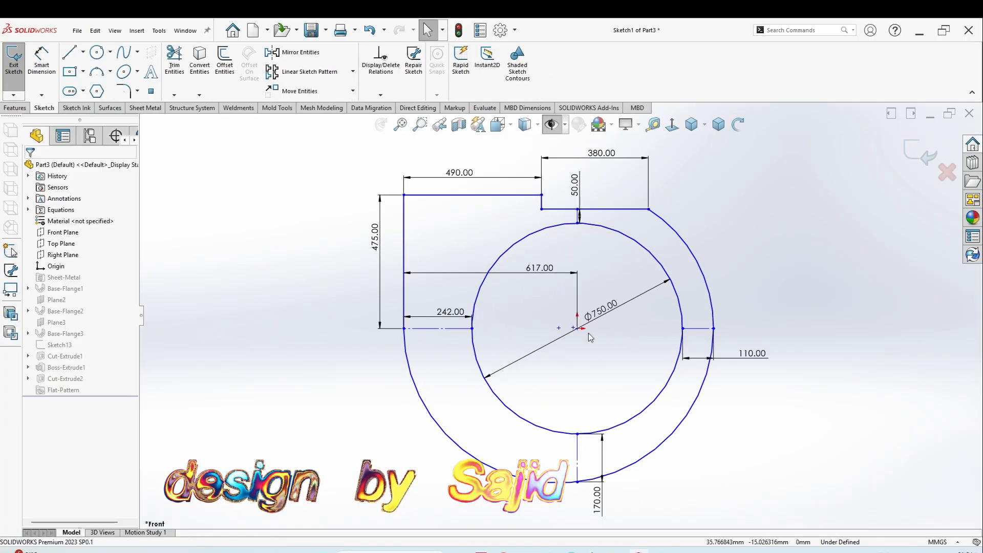
scroll(584, 308, down, 1)
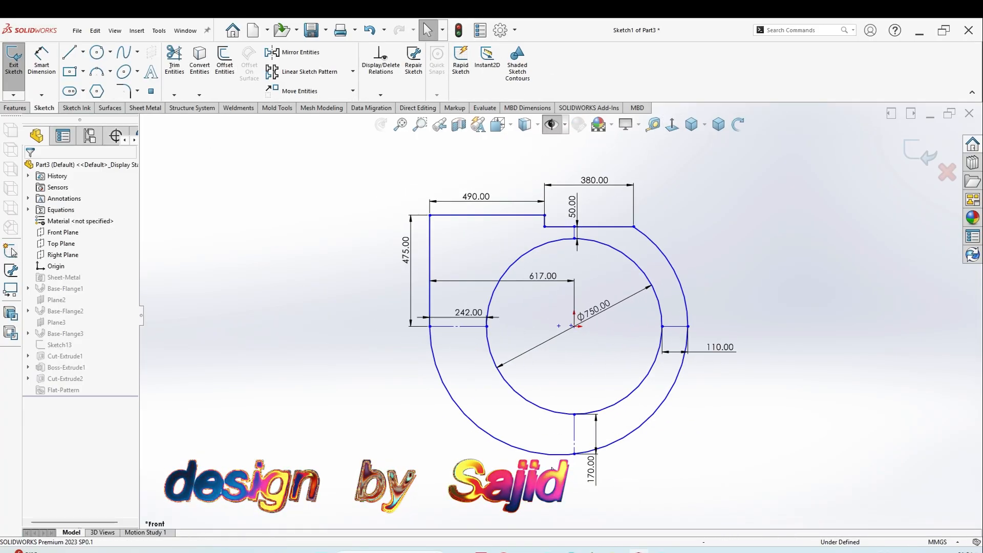
click(553, 445)
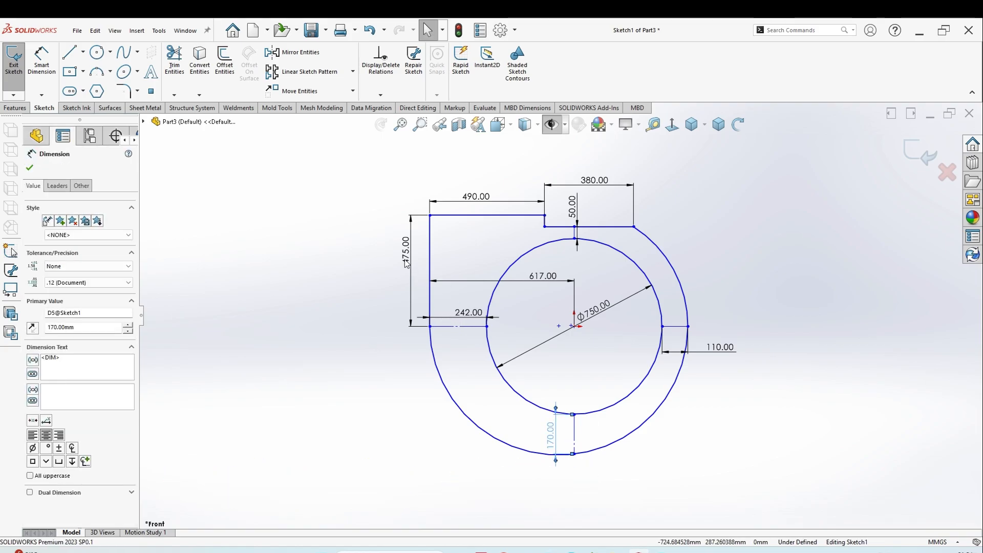
click(907, 163)
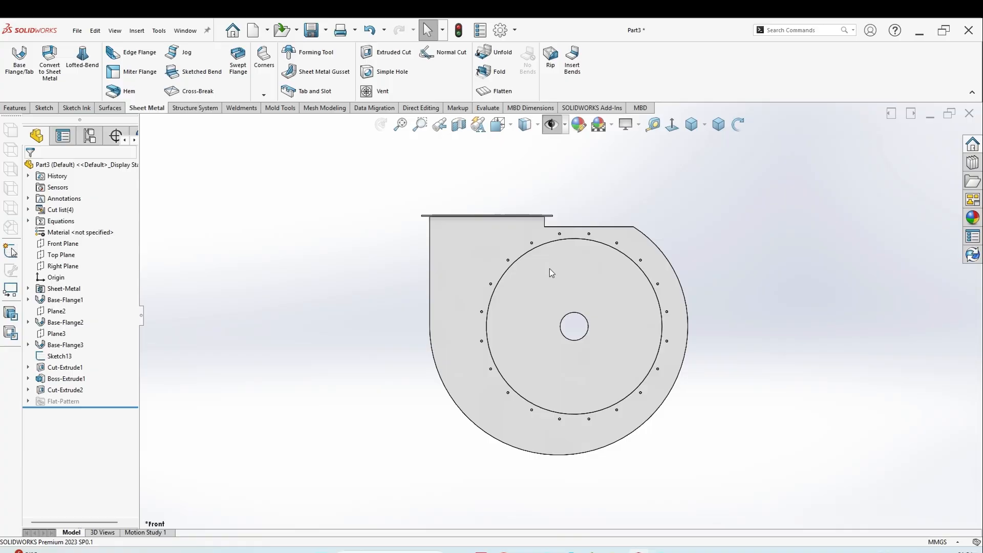
- Examine the sketches behind the housing's outlet flange, rear plate and scroll wall (Boss-Extrude1, Base-Flange3 and Base-Flange2)
middle_drag(550, 271, 507, 308)
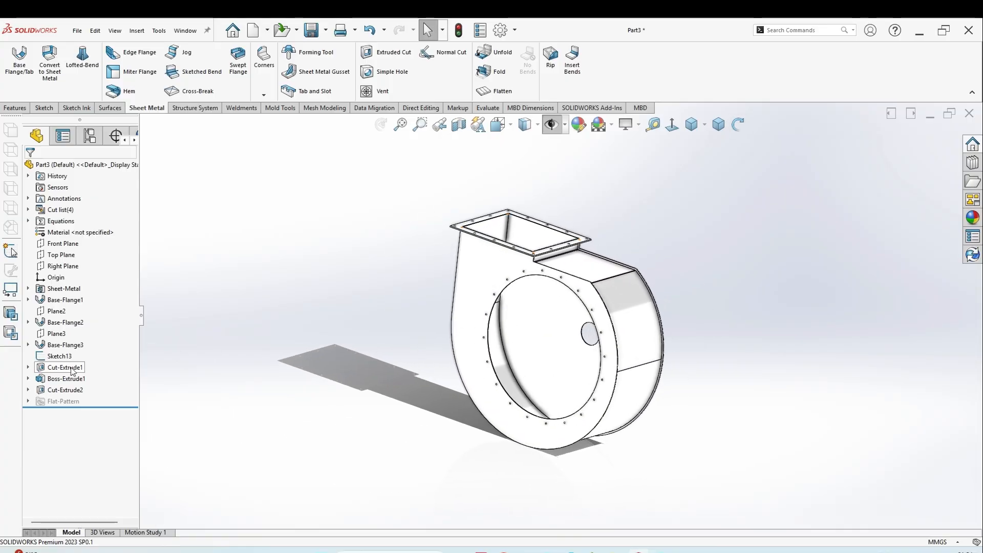
click(56, 391)
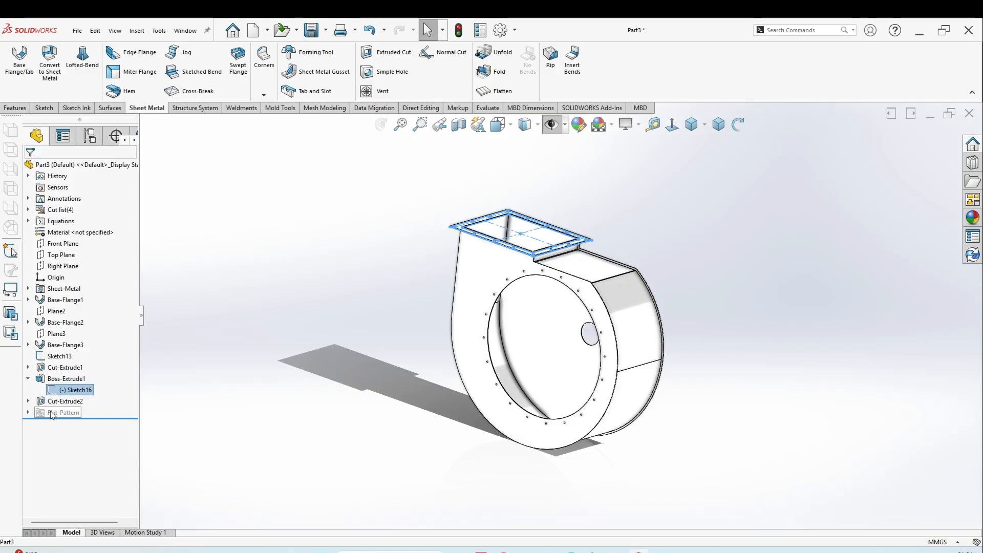
click(55, 358)
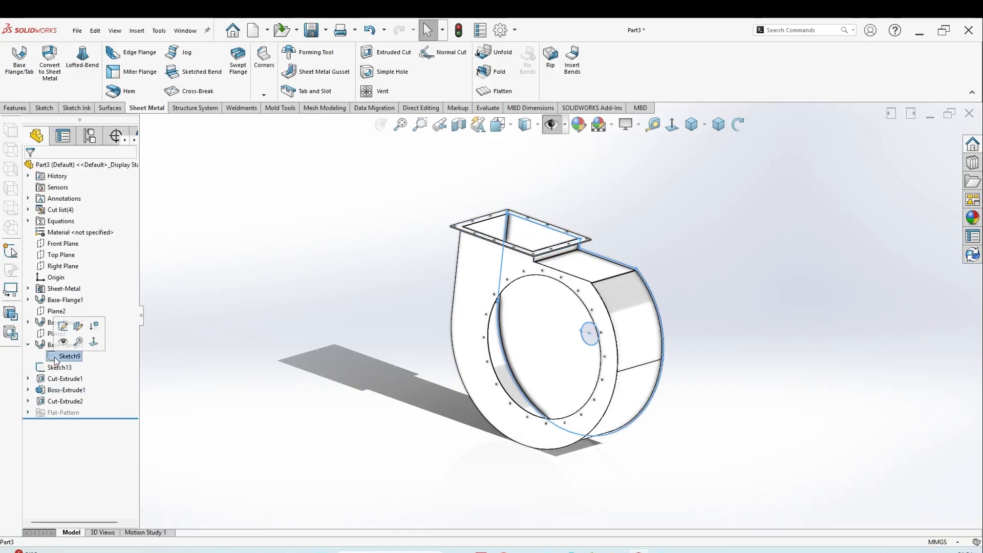
click(277, 350)
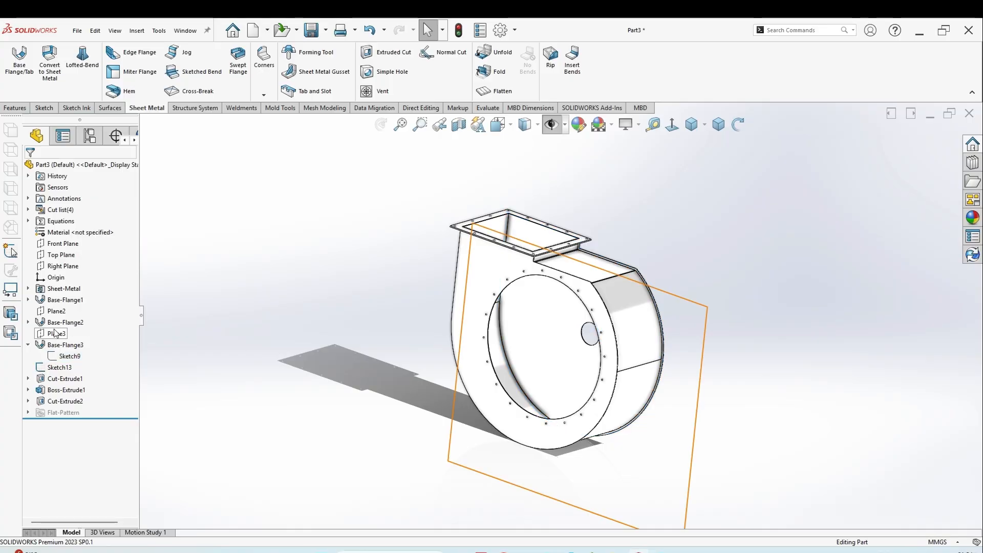
click(29, 322)
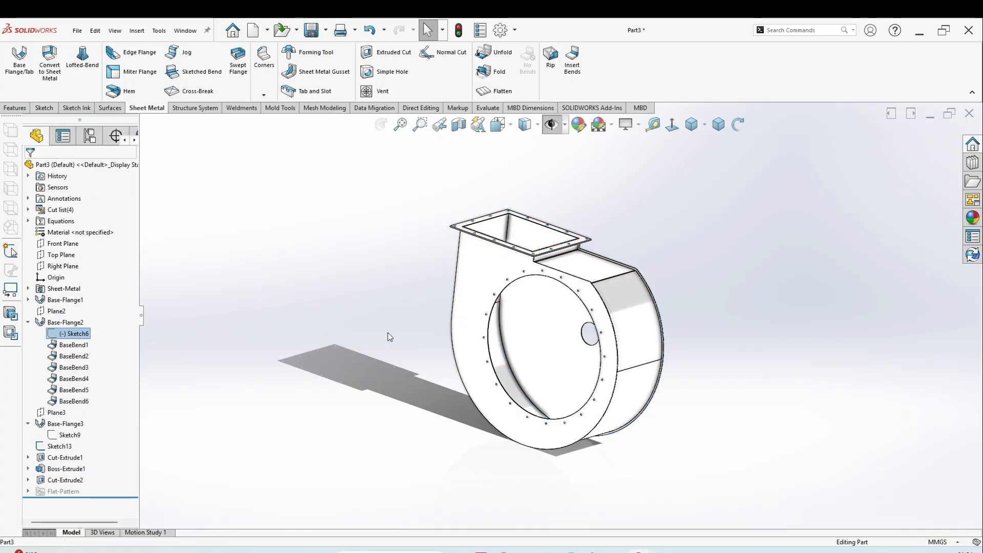
- Hide the reference sketches in the view and examine the housing's outlet flange and scroll wall up close
scroll(553, 314, down, 2)
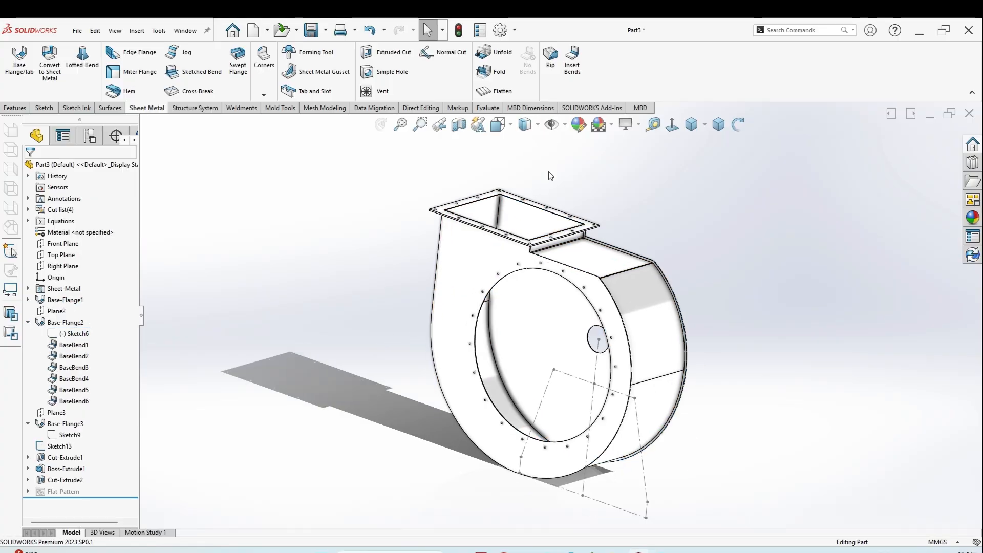
mouse_move(554, 307)
middle_down()
mouse_move(582, 270)
mouse_move(578, 302)
mouse_move(610, 316)
mouse_move(465, 295)
mouse_move(433, 328)
mouse_move(599, 329)
mouse_move(577, 413)
middle_up()
click(555, 125)
scroll(568, 285, down, 2)
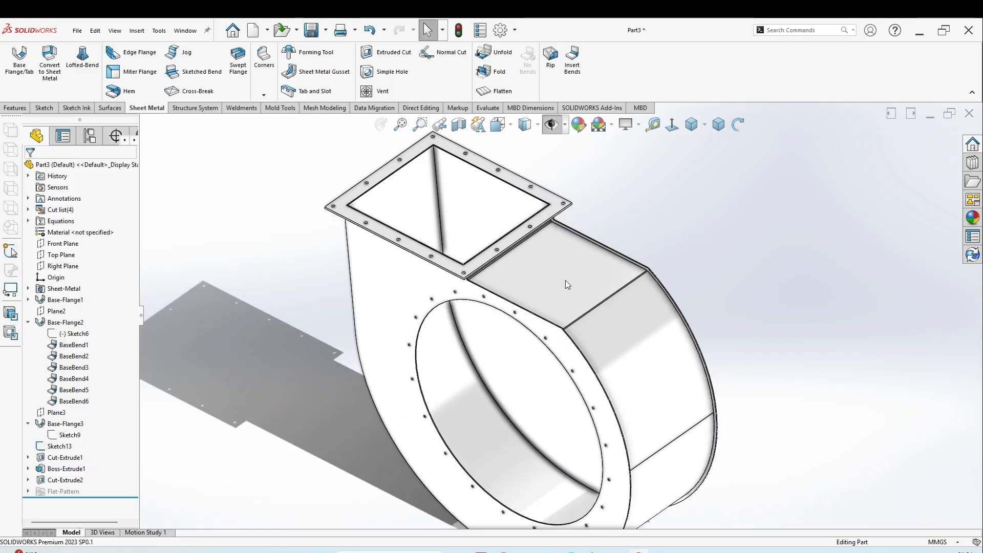
- Open the scroll wall's Base-Flange2 definition, examine its depth, thickness and preview around the outlet, and close it
click(565, 280)
click(594, 238)
middle_drag(559, 285, 479, 505)
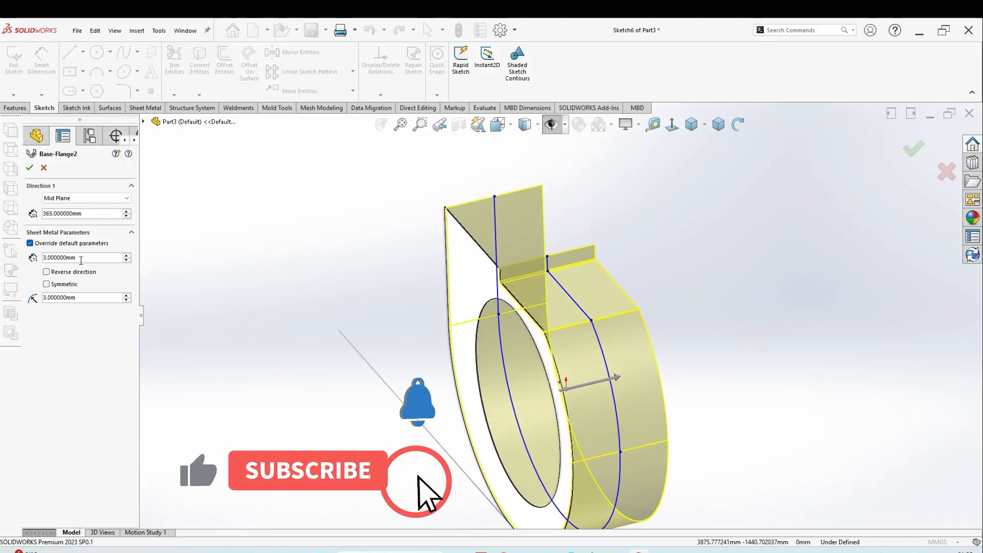
middle_drag(468, 300, 415, 278)
scroll(488, 298, down, 8)
scroll(487, 300, up, 13)
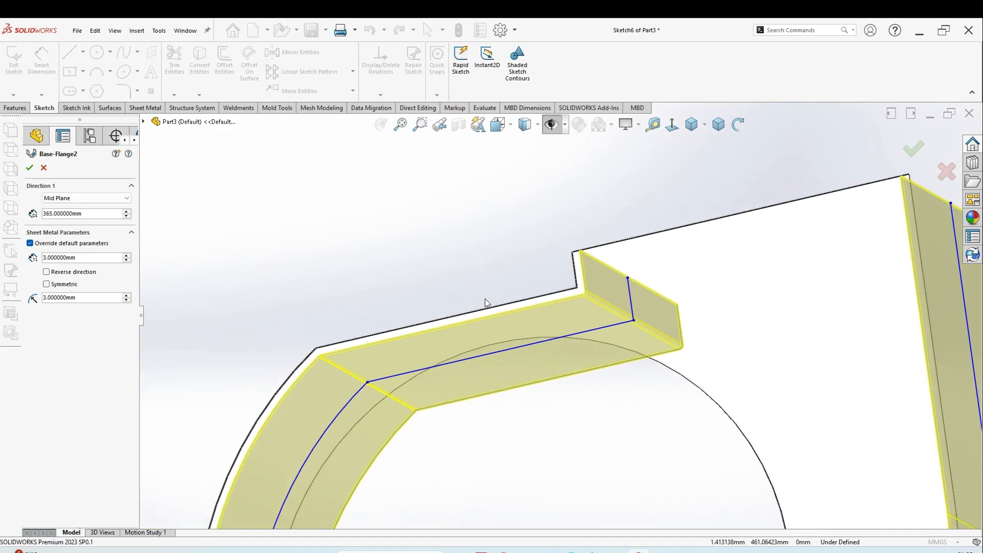
middle_drag(541, 361, 620, 349)
scroll(620, 349, down, 10)
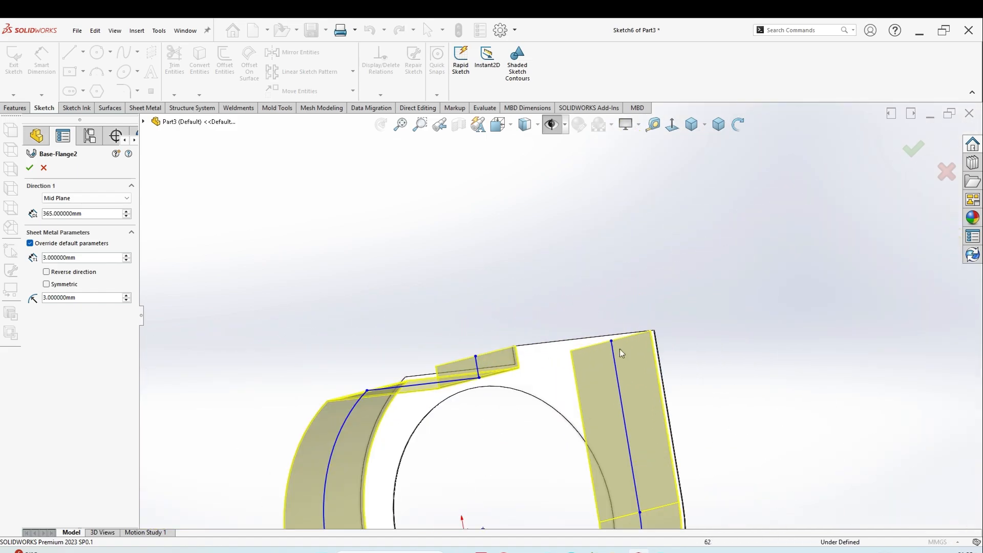
middle_drag(664, 284, 640, 252)
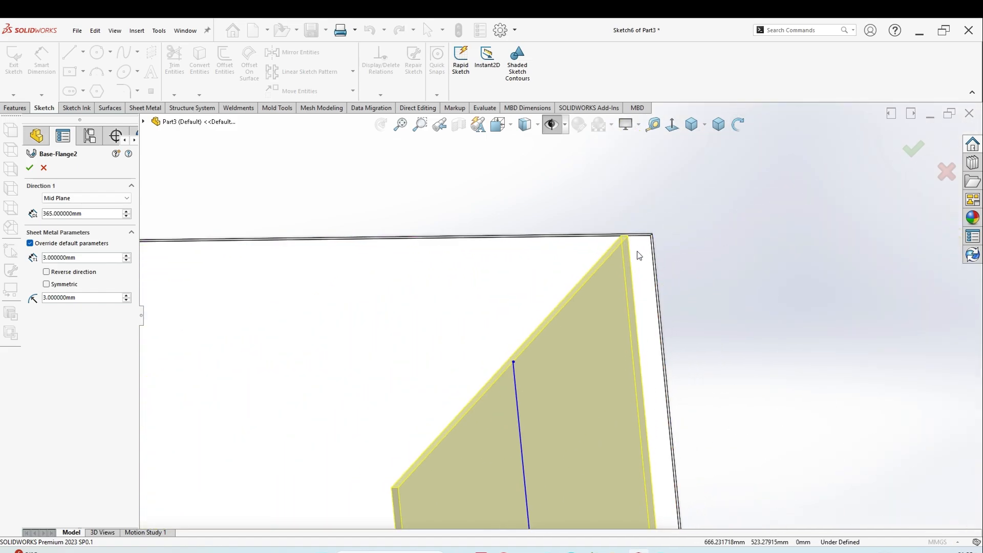
scroll(573, 287, up, 11)
mouse_move(455, 323)
middle_down()
mouse_move(502, 303)
mouse_move(467, 327)
middle_up()
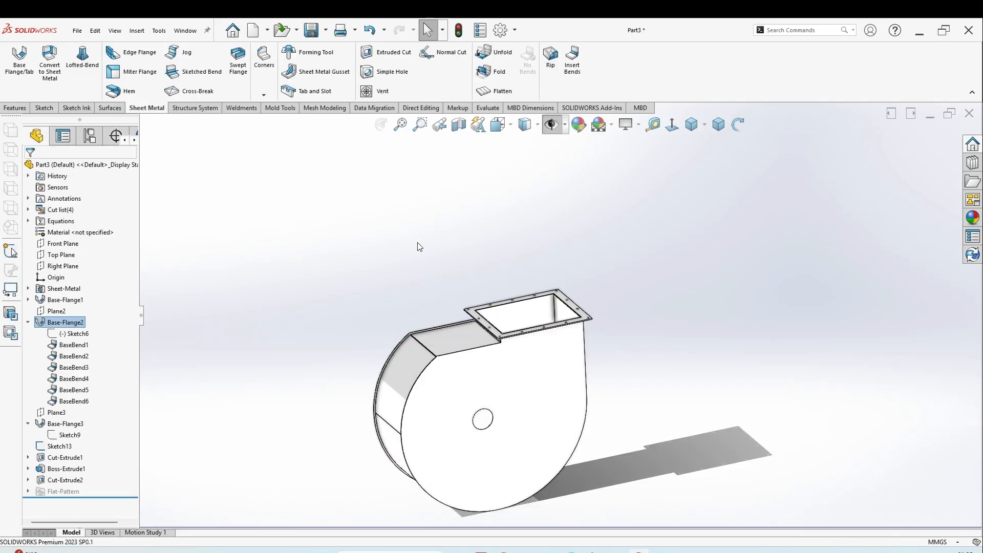
- Measure the distance between the outlet opening's inner edge on the scroll side and the opposite inner wall face
scroll(543, 309, down, 3)
middle_drag(543, 309, 556, 323)
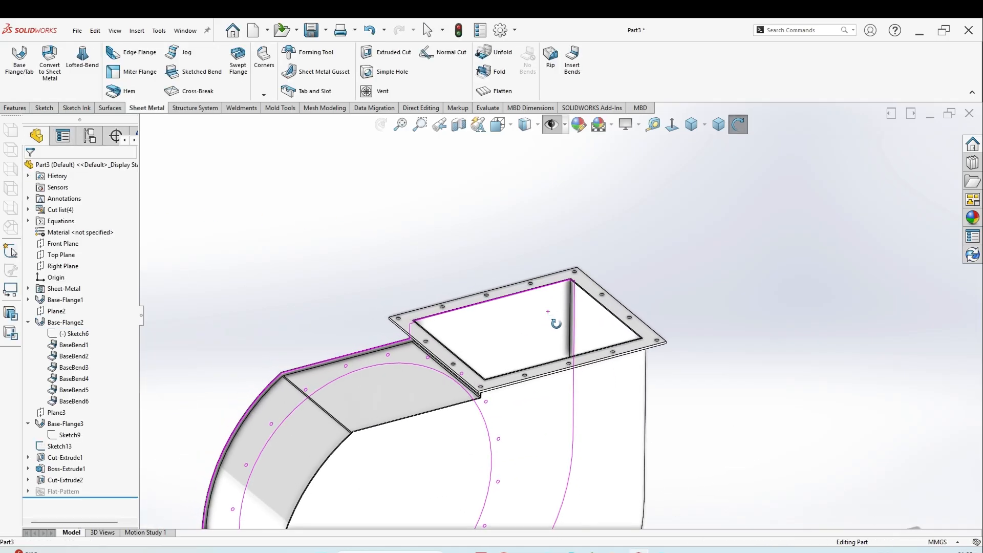
click(653, 127)
click(599, 307)
middle_drag(599, 307, 532, 346)
click(418, 322)
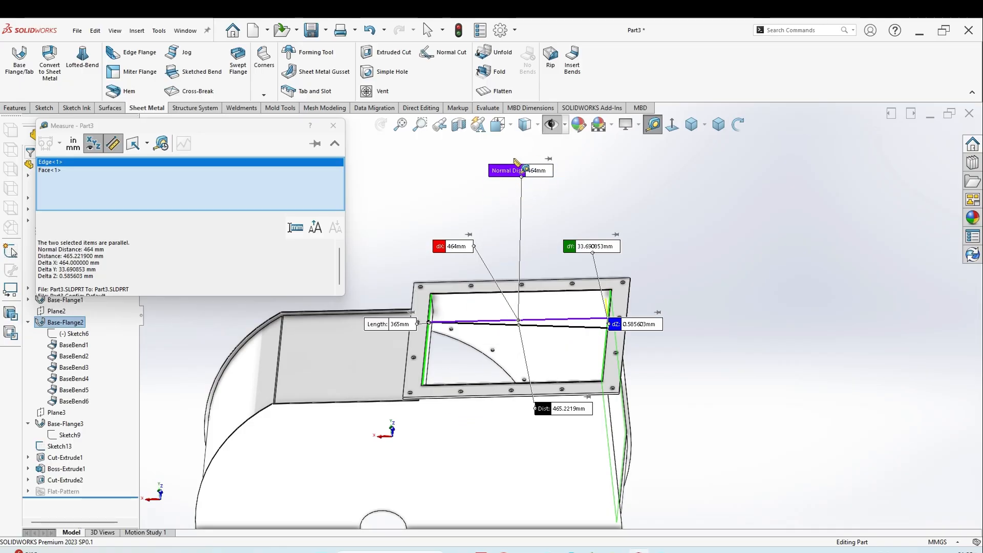
click(335, 125)
scroll(444, 225, up, 4)
middle_drag(446, 228, 520, 310)
click(463, 257)
middle_drag(462, 258, 521, 379)
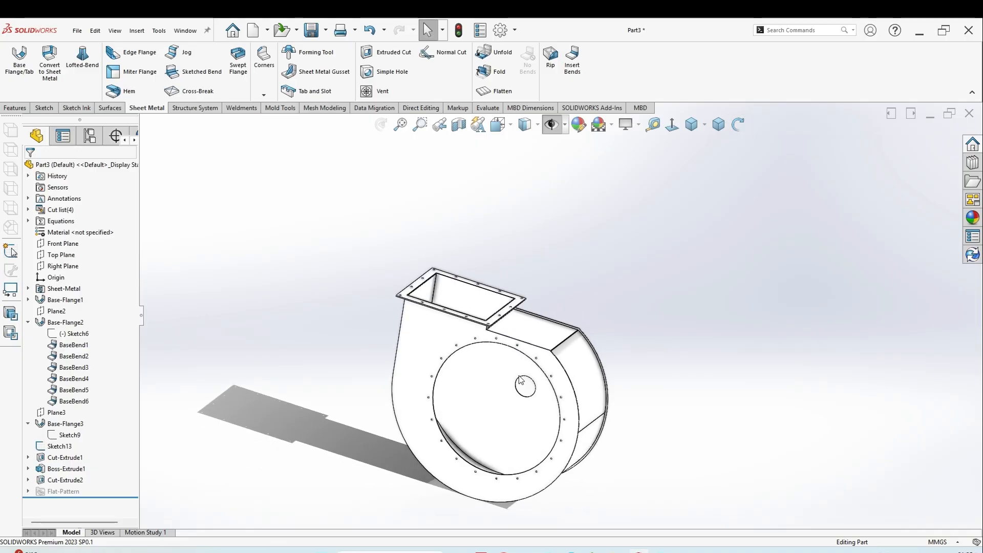
- Switch to the MOTOR STAND part and examine the dimensions of its Base-Flange1 profile sketch
mouse_move(638, 551)
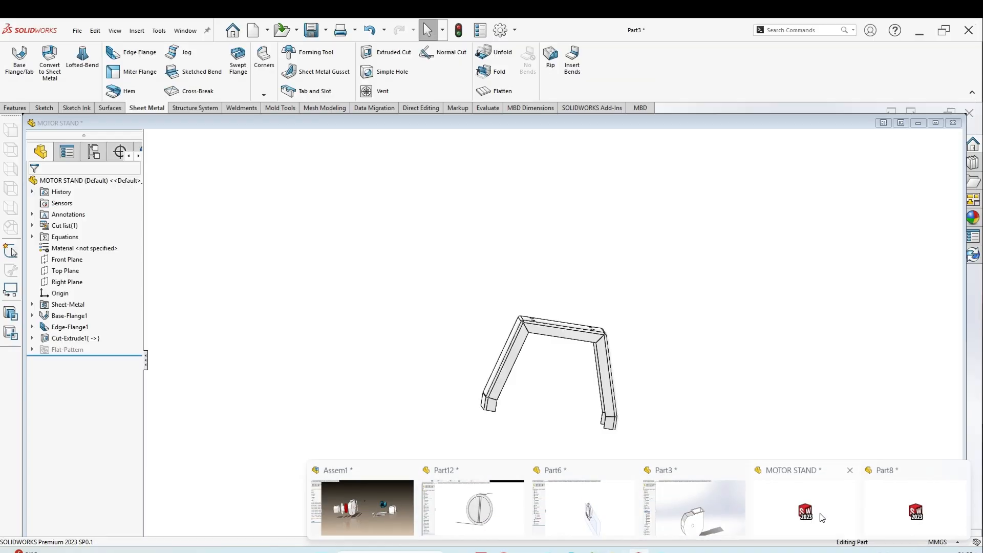
click(822, 517)
click(574, 336)
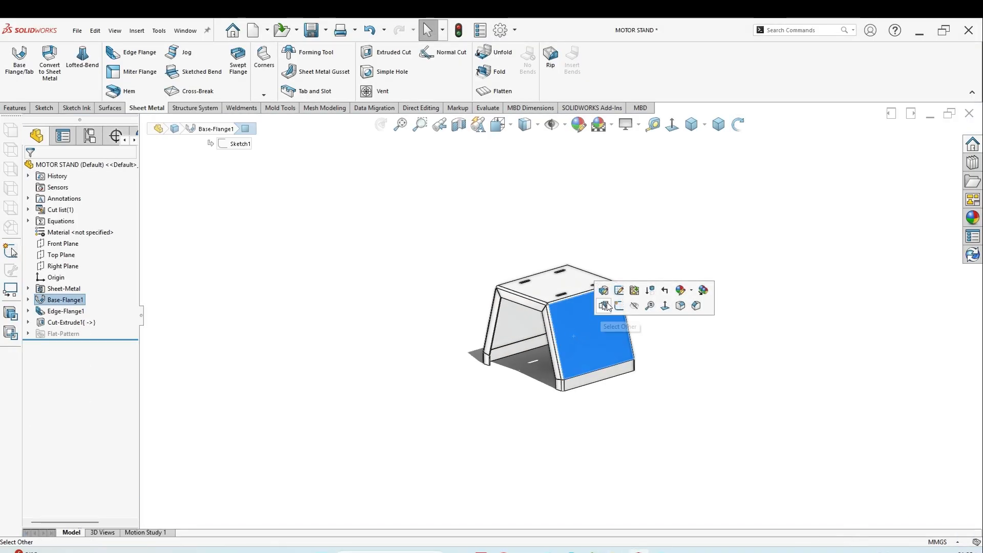
click(618, 280)
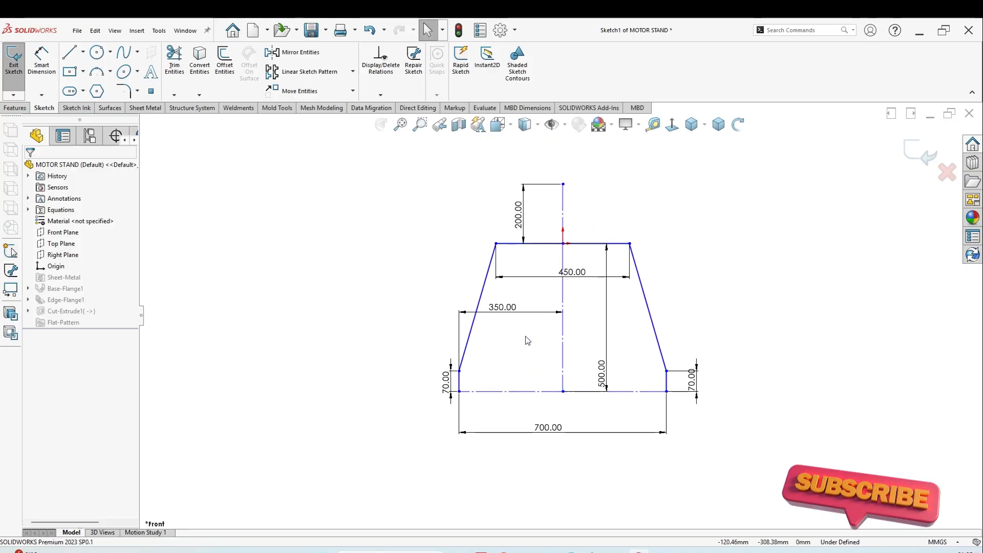
scroll(525, 336, down, 2)
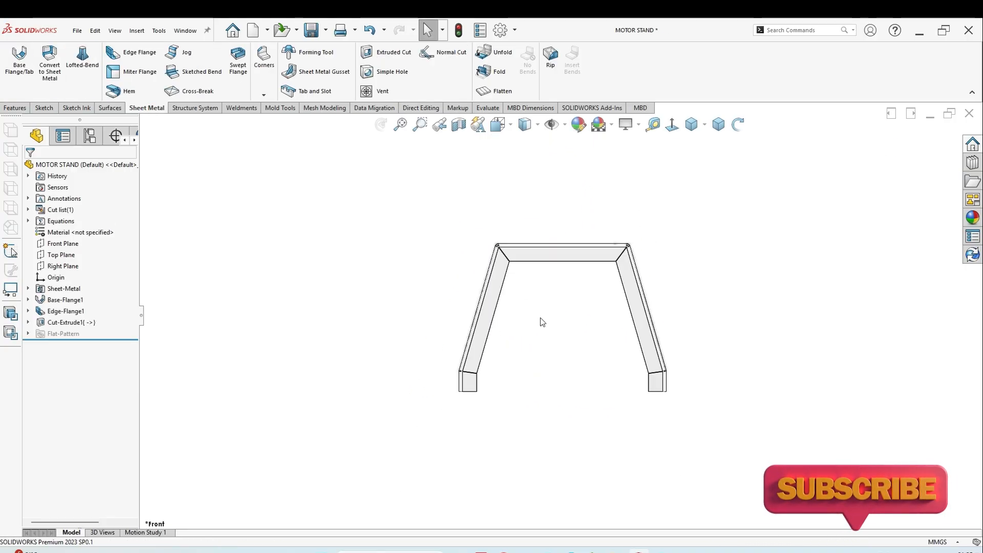
- Open the definition of the motor stand's Base-Flange1 from its sloped side face to examine its settings
middle_drag(539, 318, 613, 360)
click(609, 320)
click(642, 274)
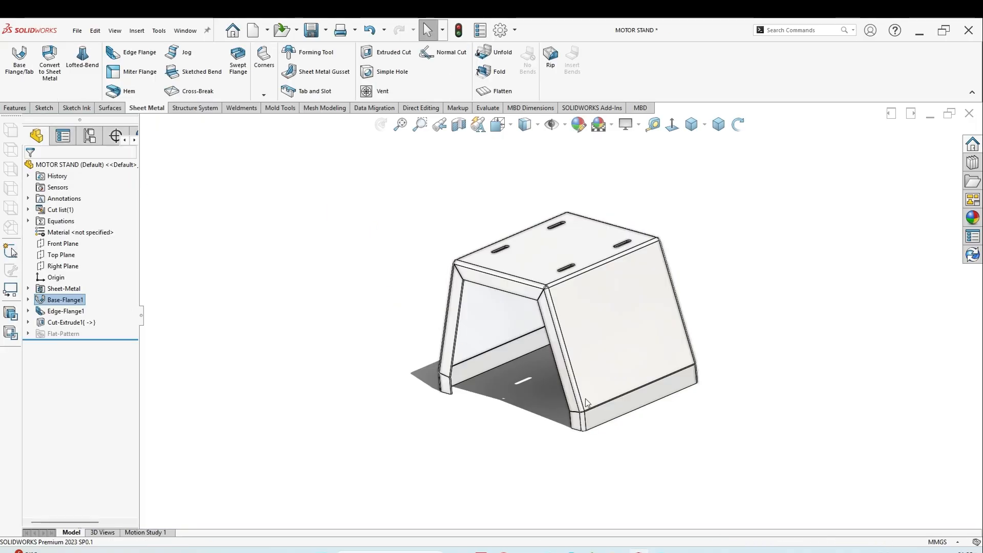
- Switch to the impeller, Part8, and examine the blade layout and diameters in the back plate's Base-Flange1 sketch
click(906, 512)
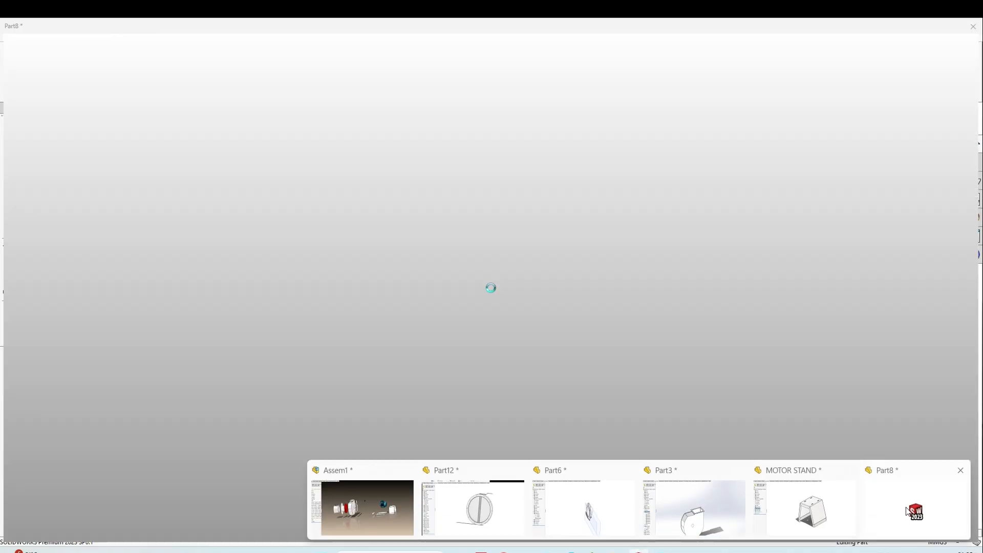
middle_drag(630, 348, 599, 370)
scroll(590, 280, down, 3)
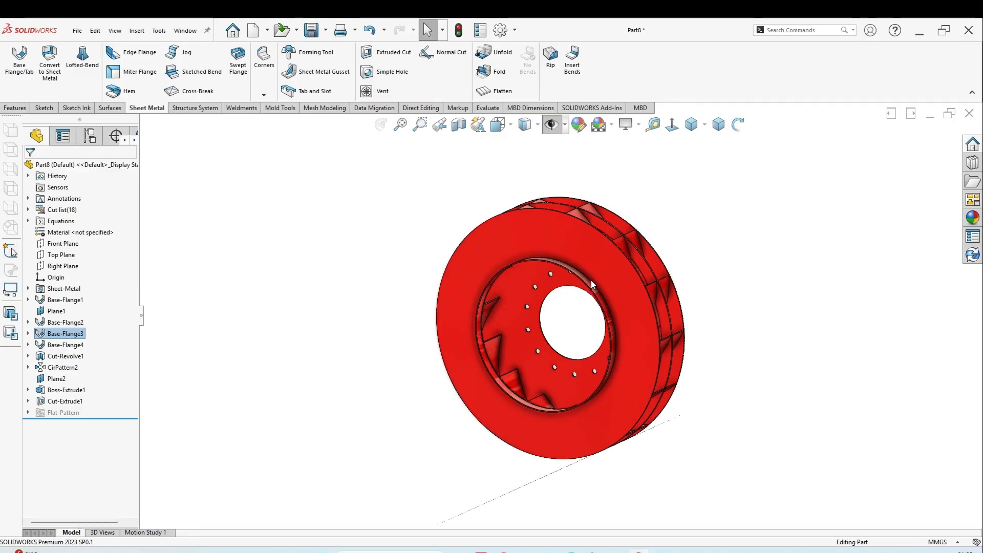
click(555, 263)
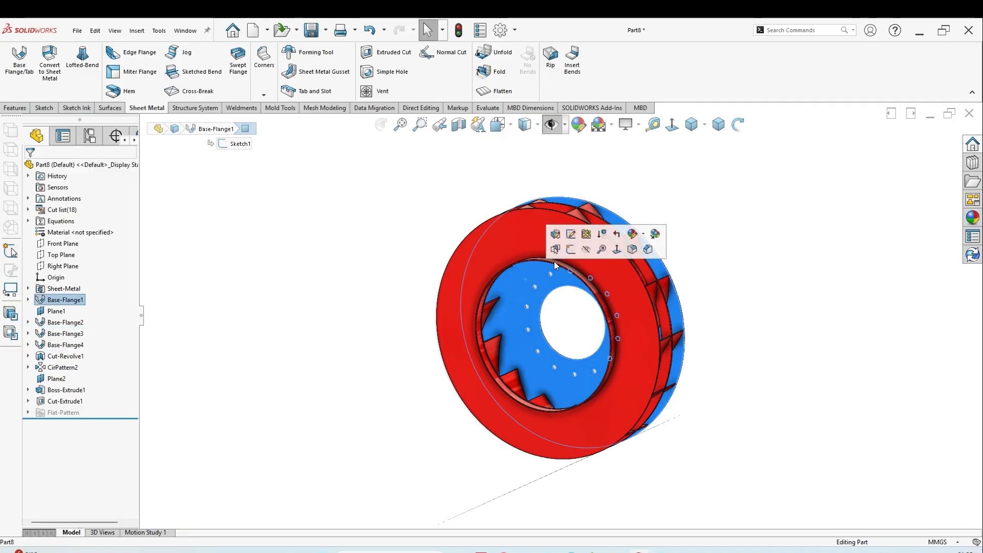
click(570, 235)
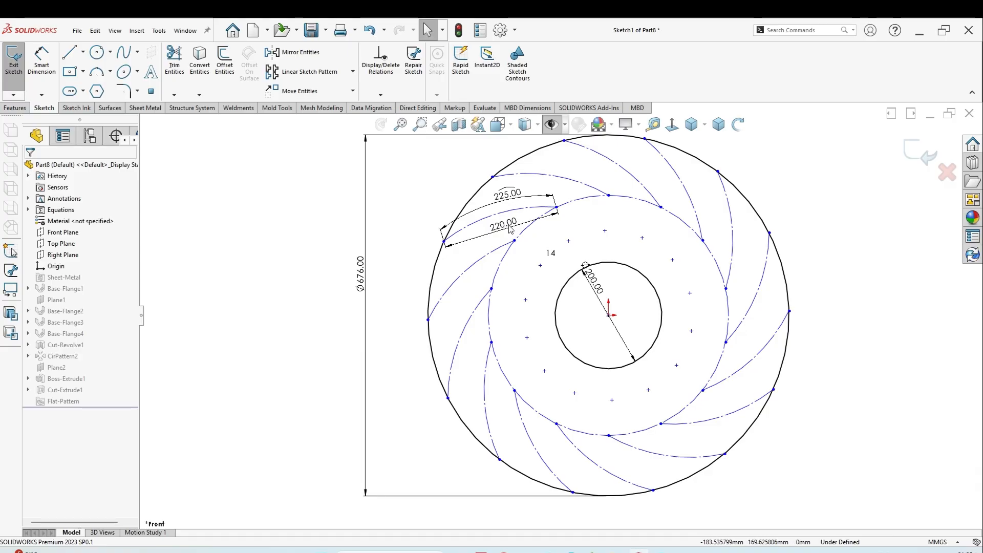
scroll(556, 307, up, 2)
scroll(607, 360, down, 2)
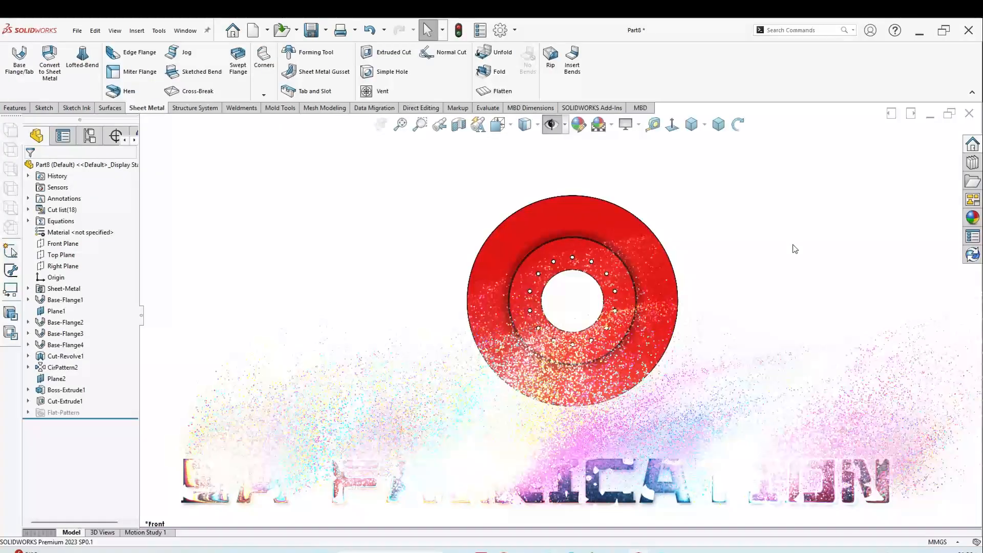
- Highlight Base-Flange1, Base-Flange2 and Base-Flange3 in turn to identify the impeller pieces they form
click(67, 301)
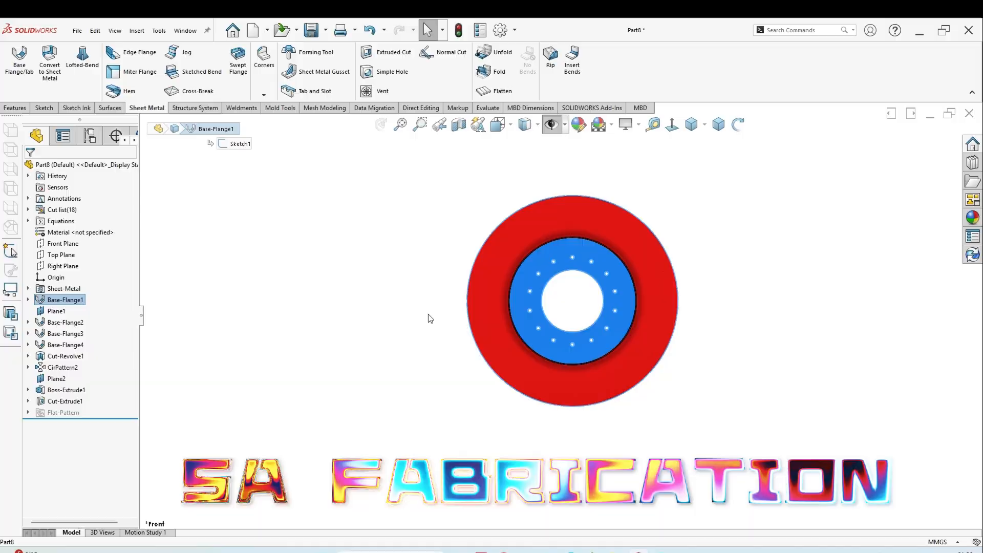
middle_drag(428, 315, 468, 374)
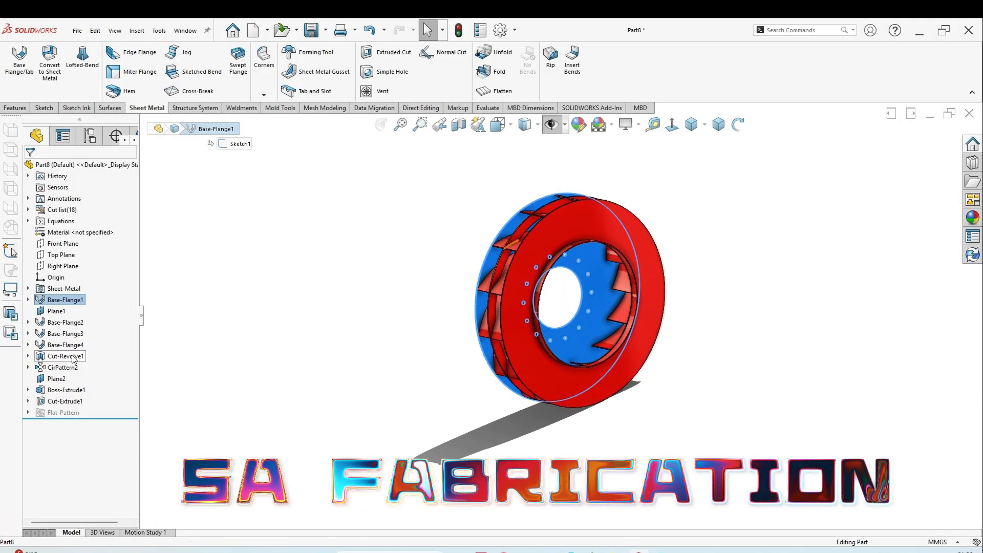
click(57, 324)
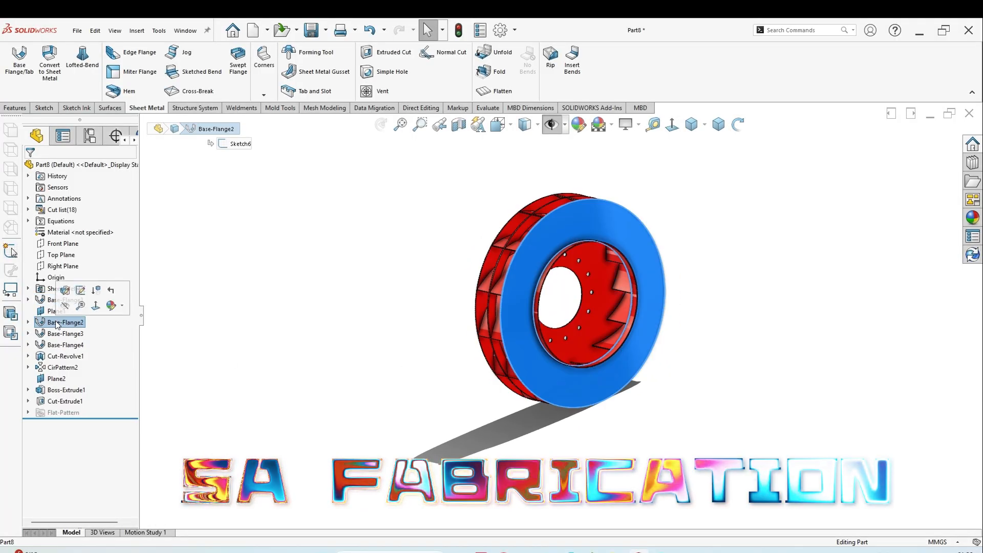
click(61, 335)
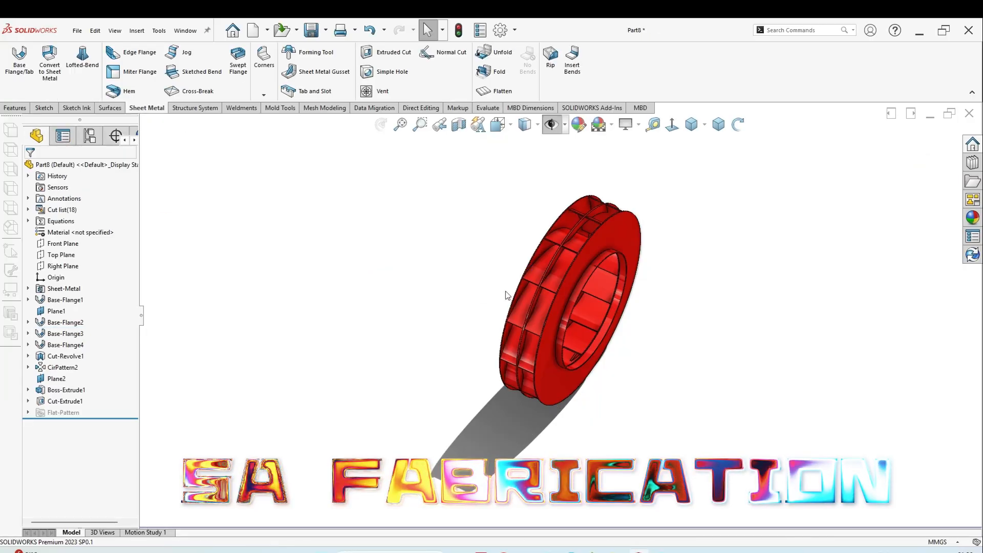
- Open the sketch of the impeller's middle ring, Boss-Extrude1, and view it face-on
middle_drag(509, 294, 481, 305)
scroll(545, 242, down, 5)
click(532, 218)
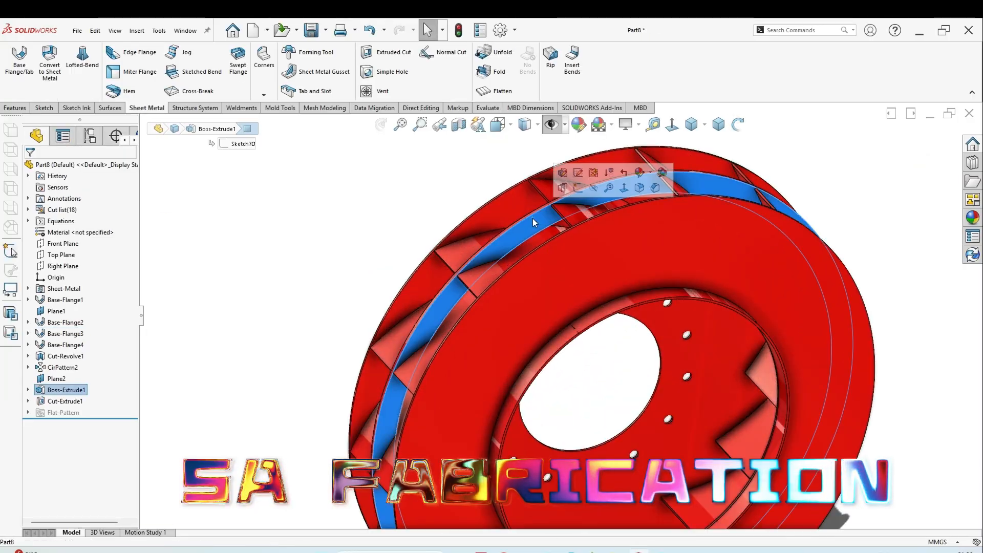
click(578, 172)
click(671, 126)
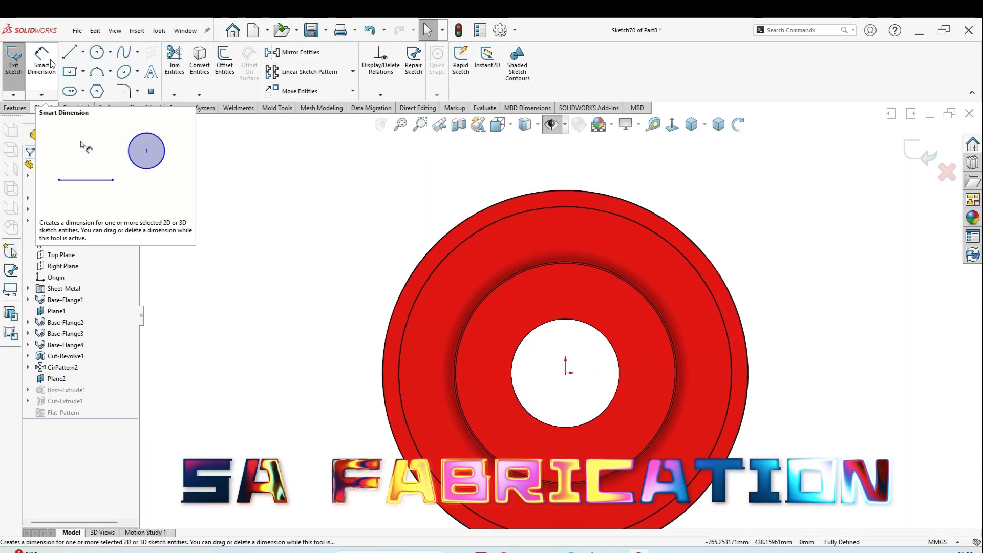
- Sketch a vertical line about 30 mm long across the middle ring's width, from the uppermost point of its outer circle to the inner circle
click(69, 52)
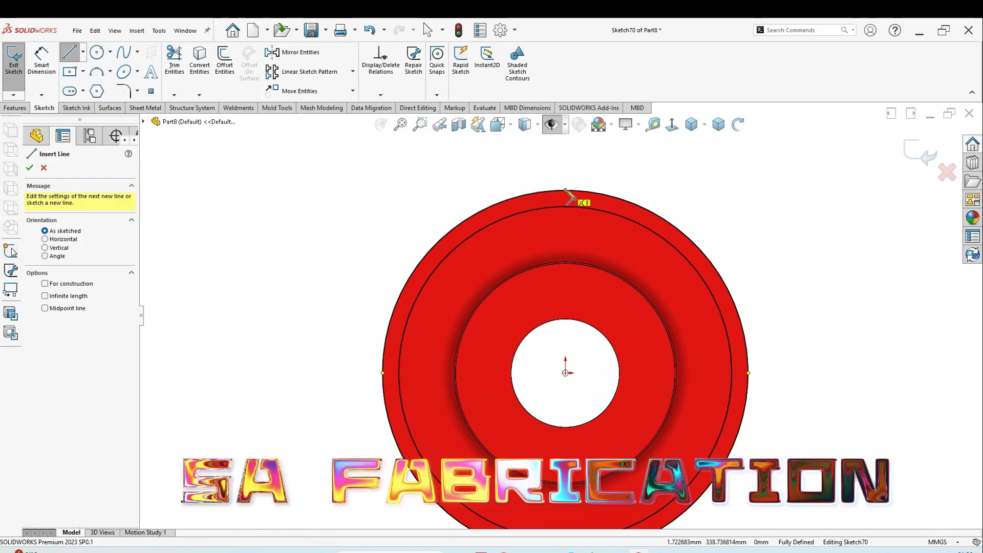
click(566, 190)
click(565, 207)
scroll(572, 200, down, 5)
key(Escape)
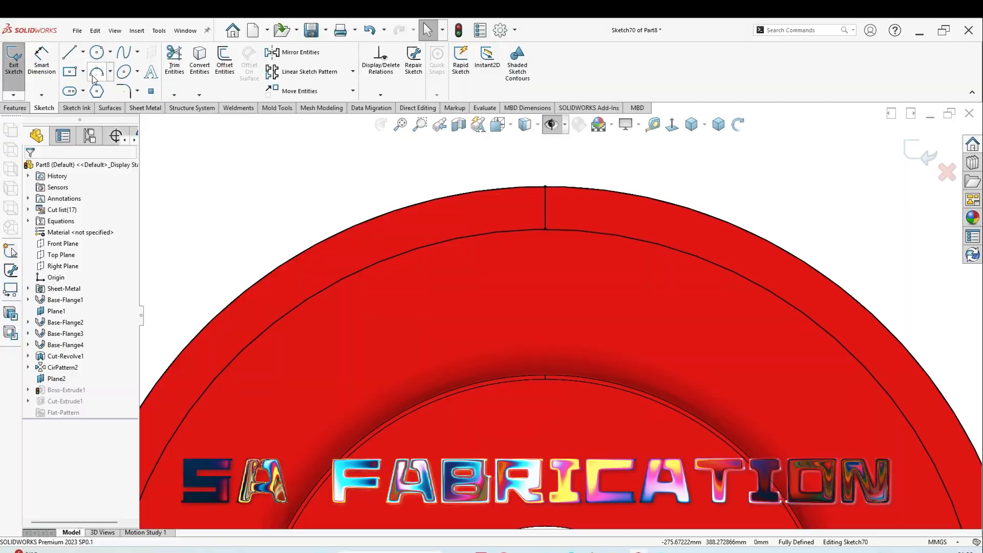
- Check the length of the line across the ring with Smart Dimension, without placing the dimension
click(547, 210)
scroll(479, 213, up, 2)
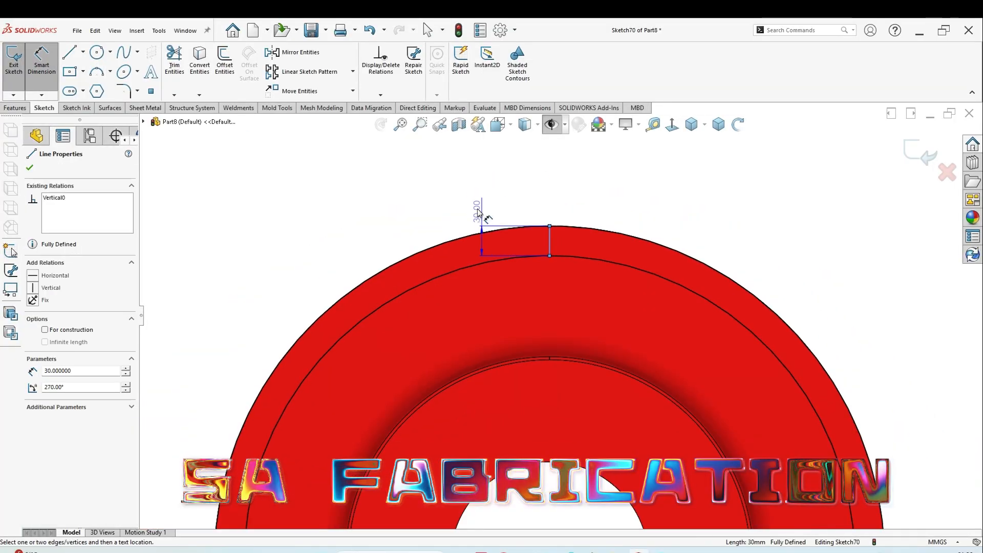
key(Escape)
drag(608, 289, 609, 289)
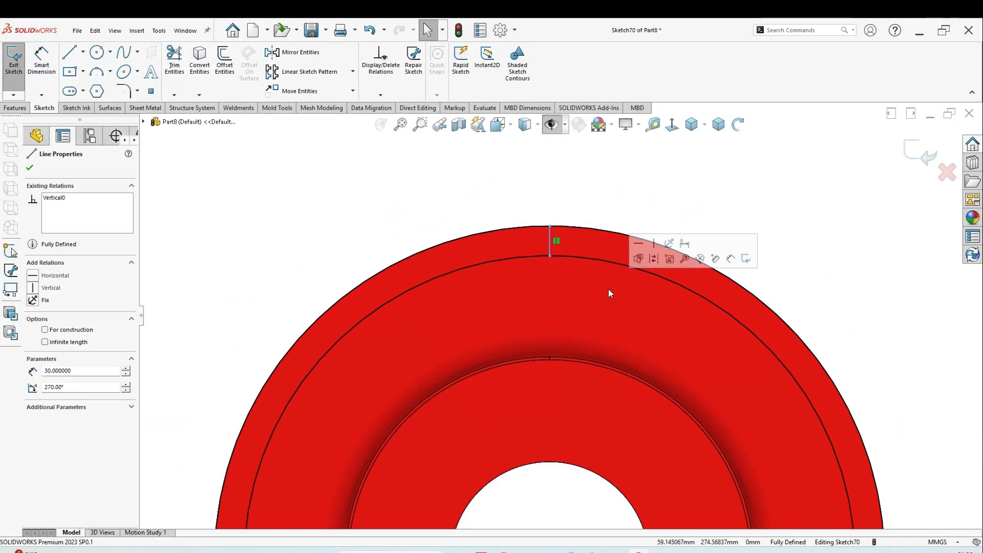
key(Escape)
- Exit the ring sketch and examine the impeller's blades and middle ring up close
scroll(564, 308, up, 3)
mouse_move(564, 309)
middle_down()
mouse_move(612, 353)
mouse_move(600, 363)
mouse_move(569, 358)
mouse_move(597, 391)
middle_up()
scroll(554, 360, down, 6)
scroll(526, 303, up, 5)
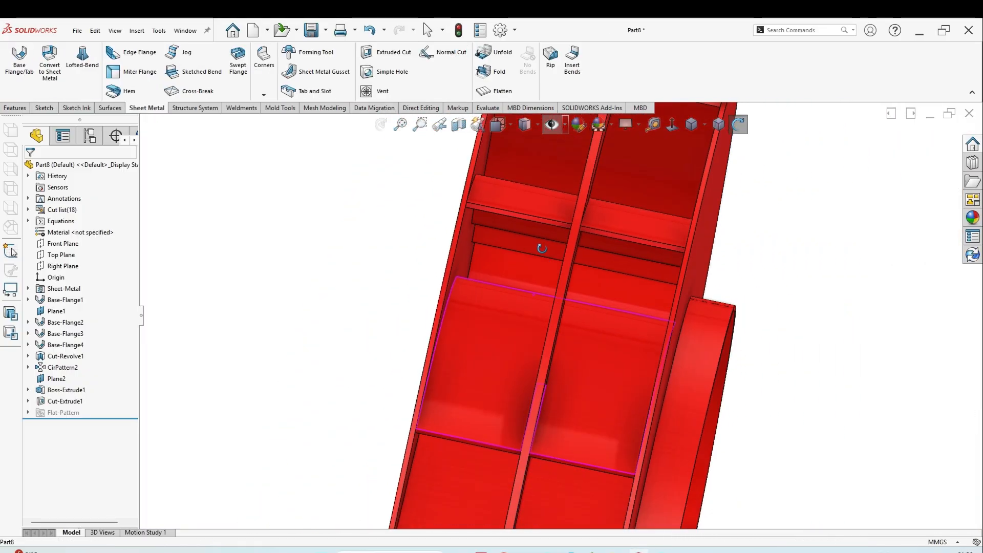
mouse_move(526, 303)
middle_down()
mouse_move(577, 200)
mouse_move(593, 270)
mouse_move(569, 302)
mouse_move(447, 336)
mouse_move(459, 348)
middle_up()
scroll(593, 269, up, 5)
- Open the Base-Flange2 sketch of the impeller's front ring and view it face-on
click(672, 125)
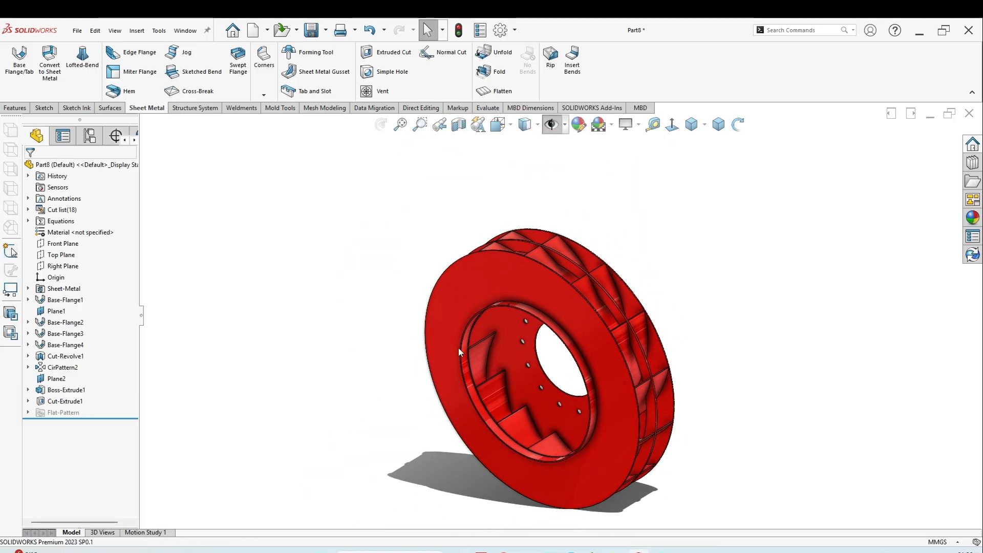
click(482, 278)
click(535, 250)
click(680, 125)
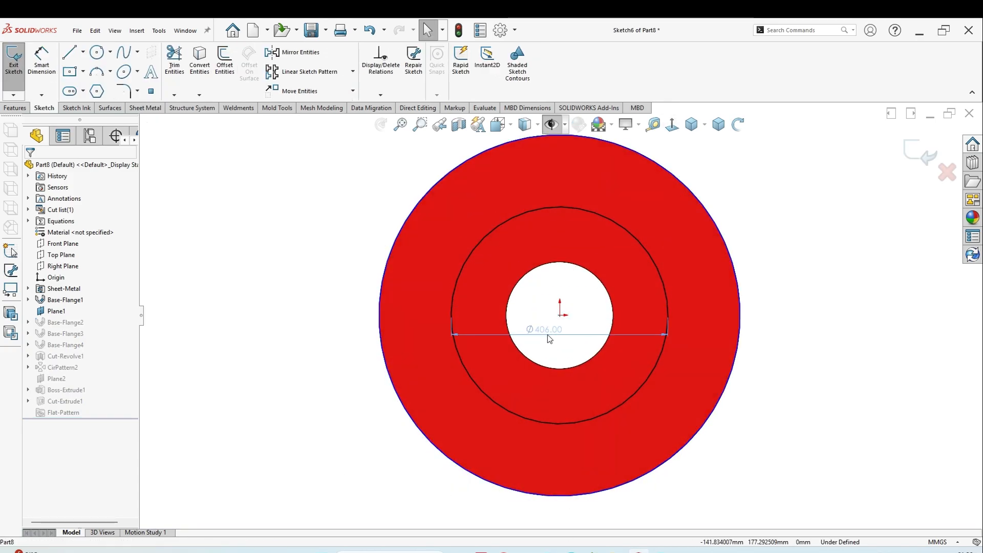
- Dimension the outer circle's diameter in the front ring sketch
click(41, 60)
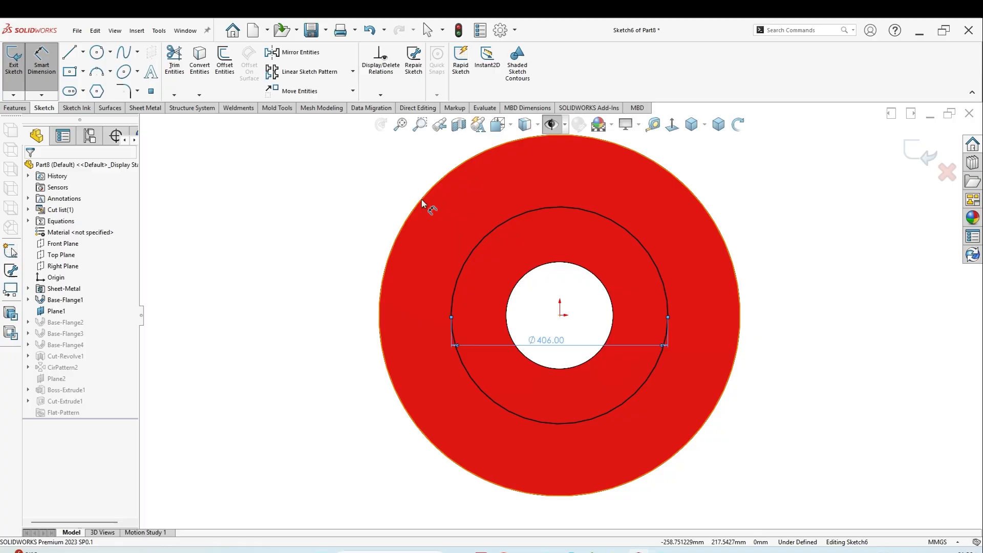
click(422, 201)
click(355, 222)
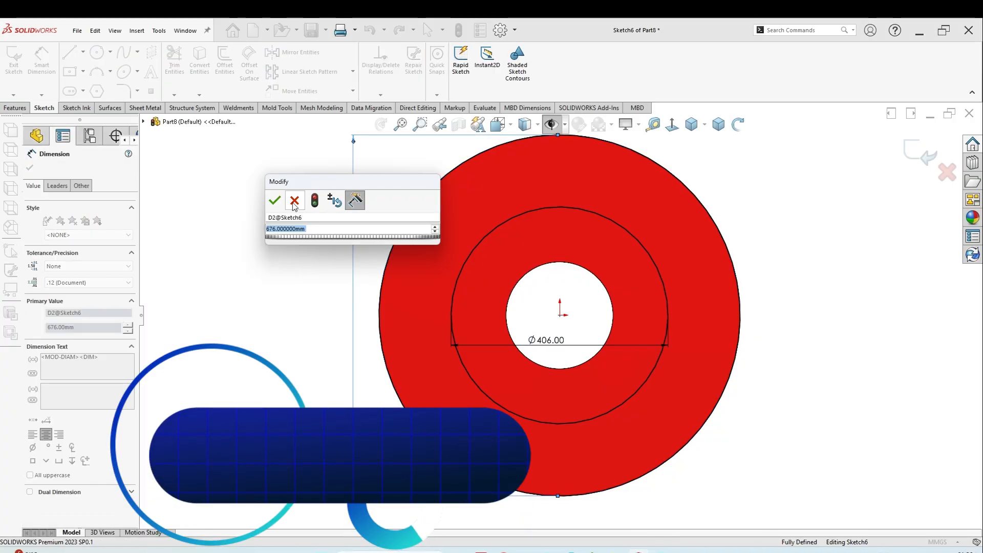
key(Return)
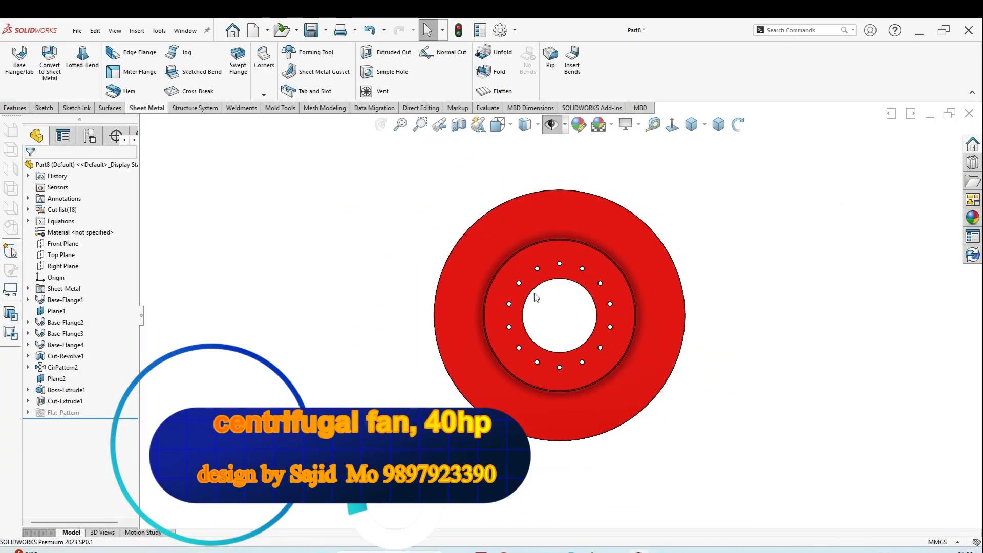
- Switch from the impeller part to the Assem1 assembly and clear the selection of the inlet pipe
mouse_move(533, 293)
middle_down()
mouse_move(465, 351)
mouse_move(500, 337)
mouse_move(380, 350)
mouse_move(507, 233)
mouse_move(506, 272)
middle_up()
mouse_move(639, 551)
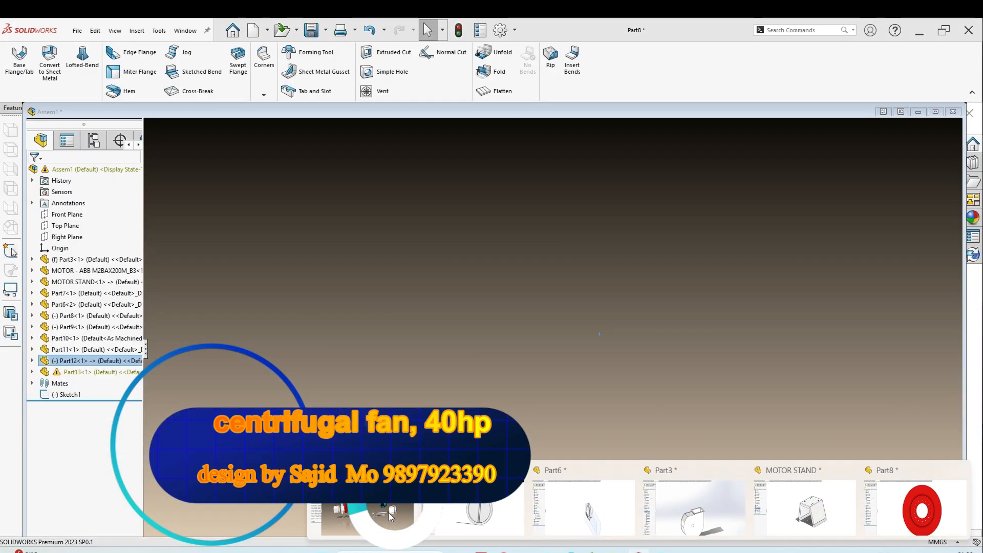
click(390, 519)
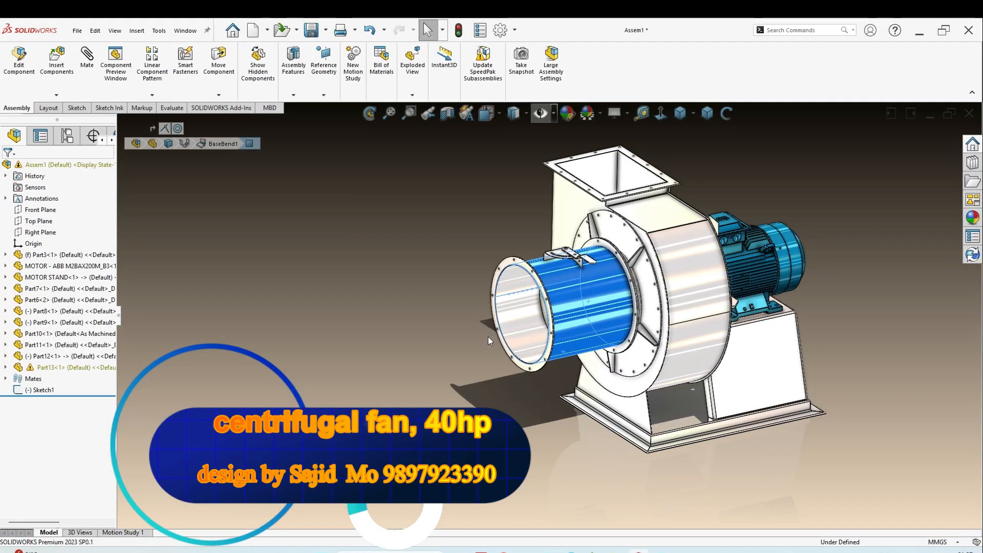
click(426, 256)
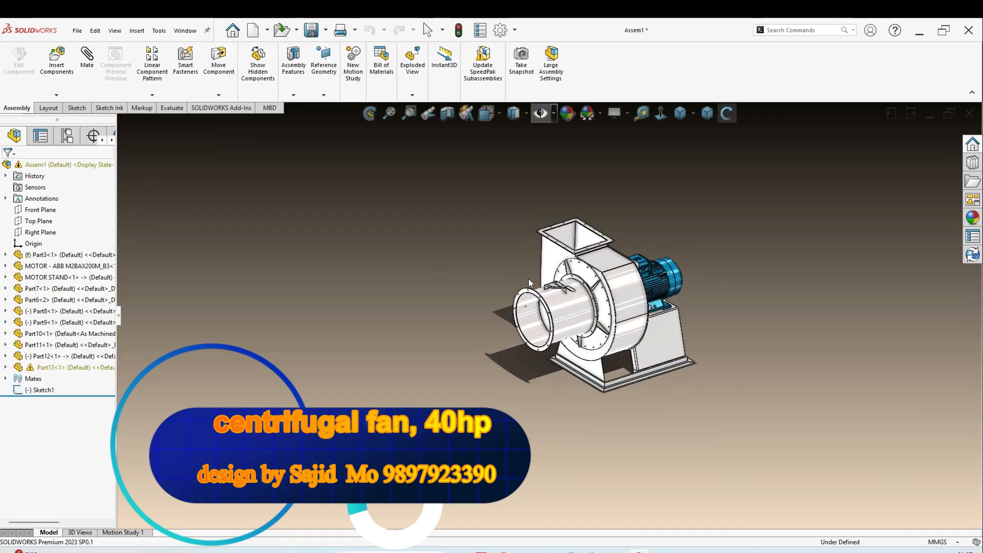
- Animate the explosion of the whole Assem1 assembly, view its separated parts from the motor side, and collapse it
right_click(91, 164)
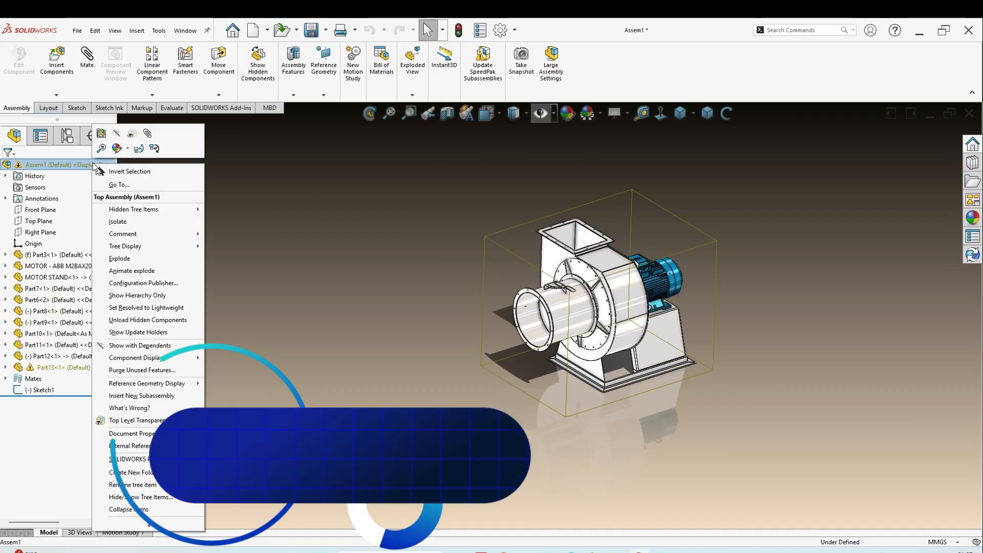
click(131, 270)
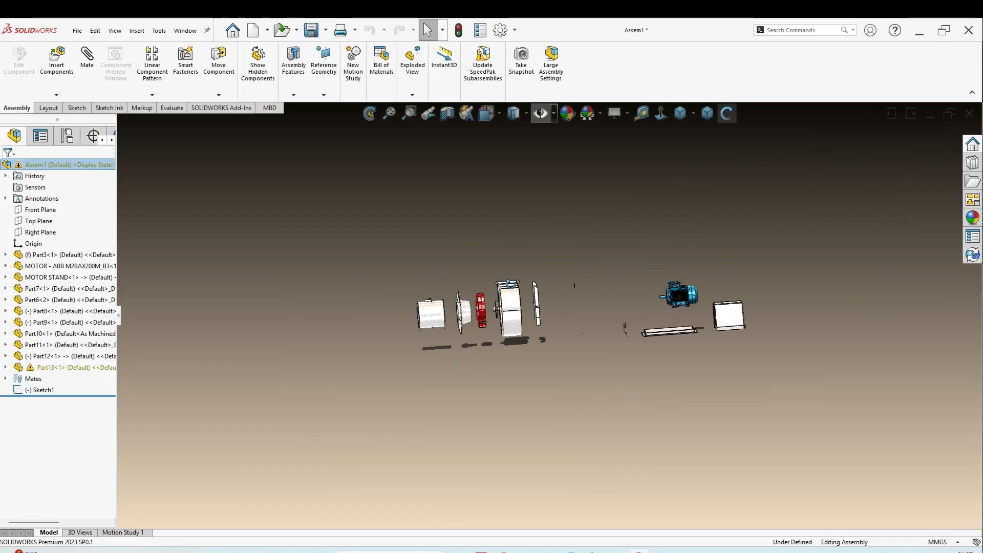
middle_drag(510, 285, 349, 355)
scroll(616, 311, down, 3)
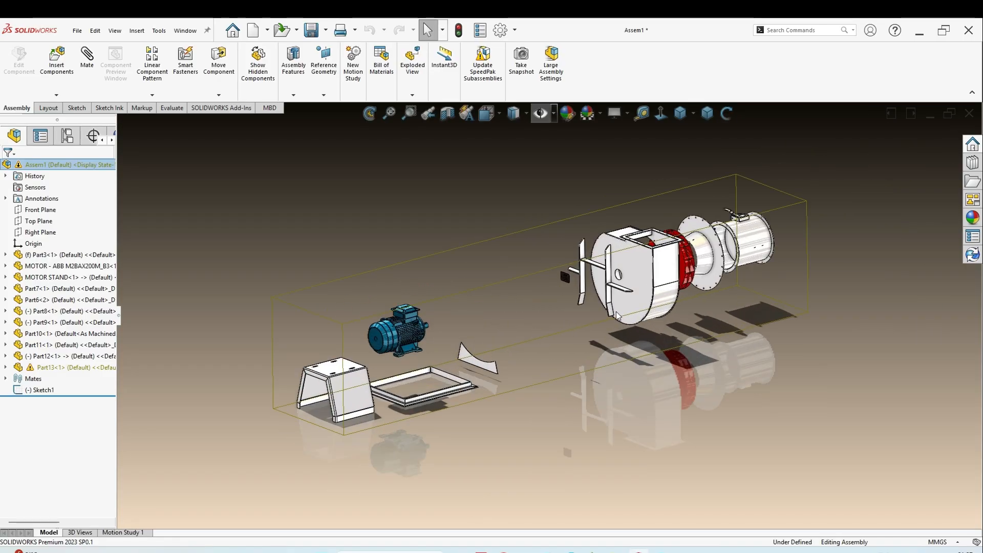
middle_drag(616, 312, 660, 268)
scroll(538, 304, down, 2)
scroll(564, 303, up, 3)
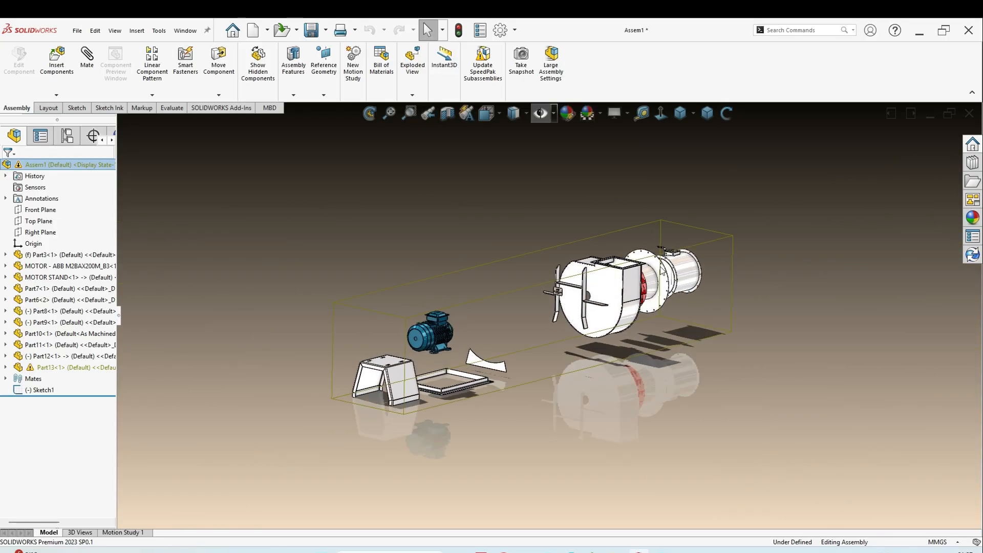
right_click(86, 163)
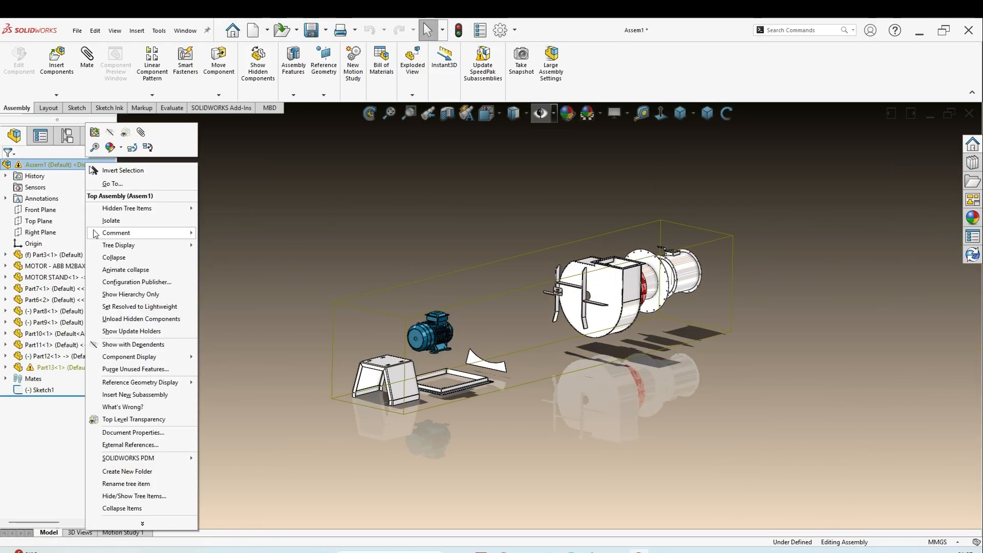
click(127, 260)
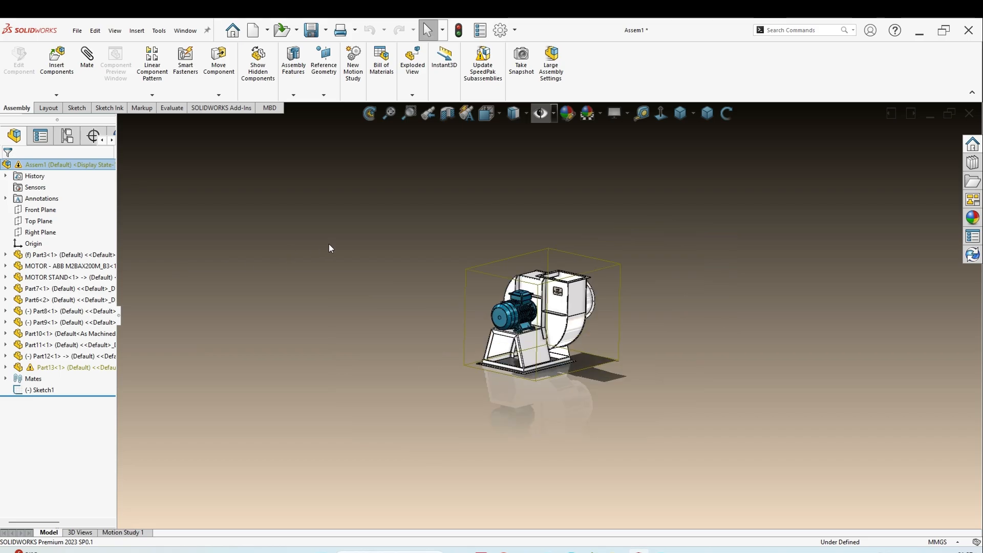
- Examine the SAF nameplate on the fan housing up close and return to the whole assembly
scroll(543, 286, down, 10)
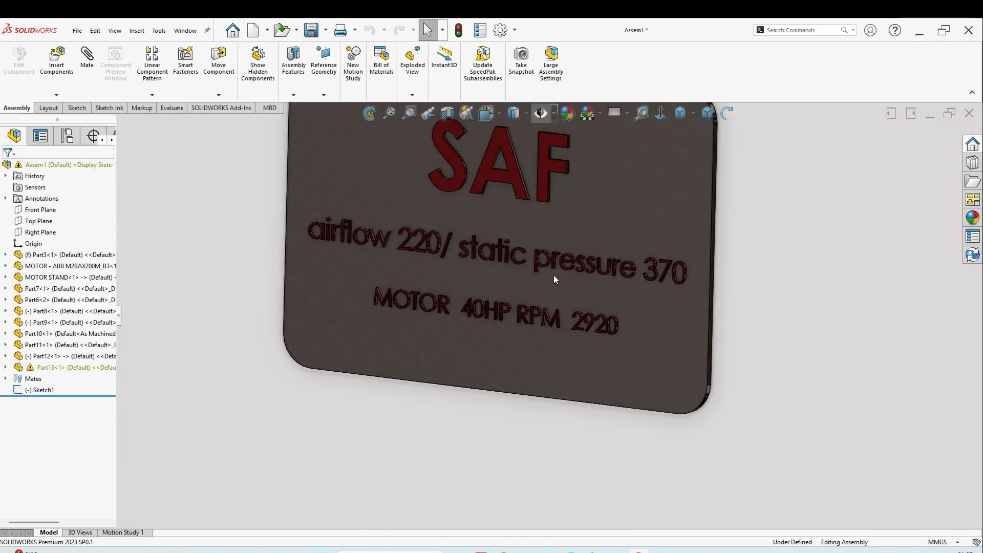
middle_drag(554, 275, 507, 371)
key(Escape)
scroll(475, 280, down, 2)
scroll(530, 297, up, 8)
scroll(535, 311, up, 3)
scroll(564, 302, up, 3)
scroll(507, 371, down, 3)
scroll(507, 371, up, 2)
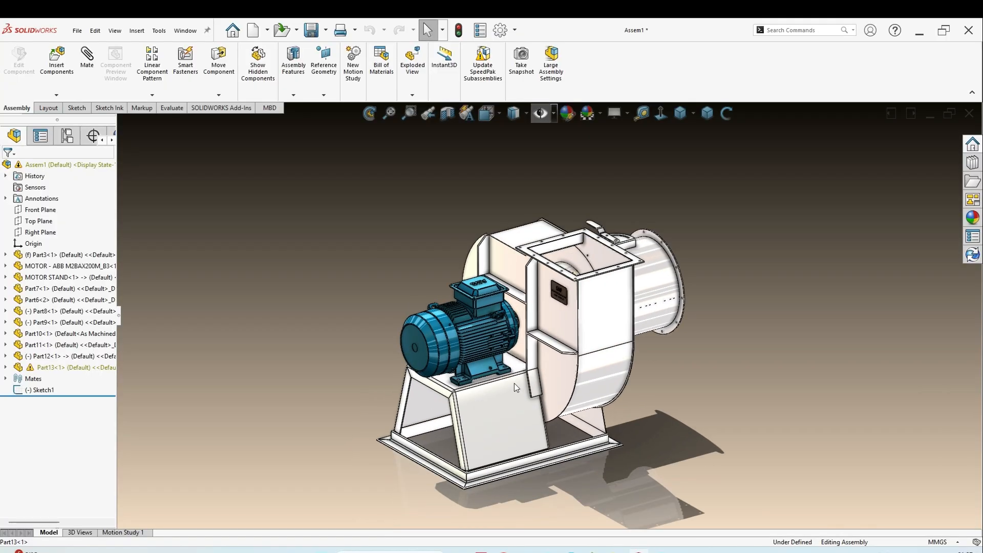
- Explode the whole fan assembly without animation and collapse it back to its assembled state
right_click(84, 165)
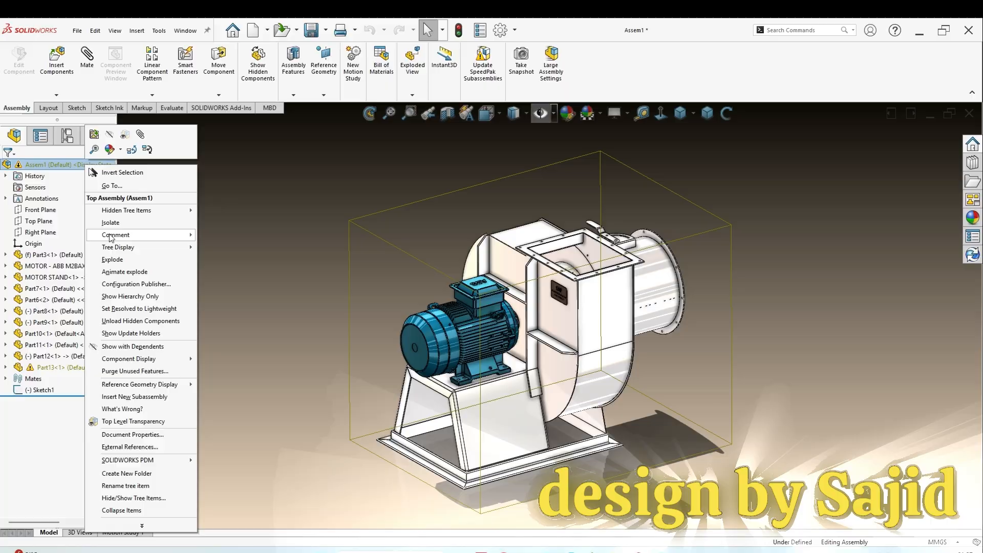
click(114, 259)
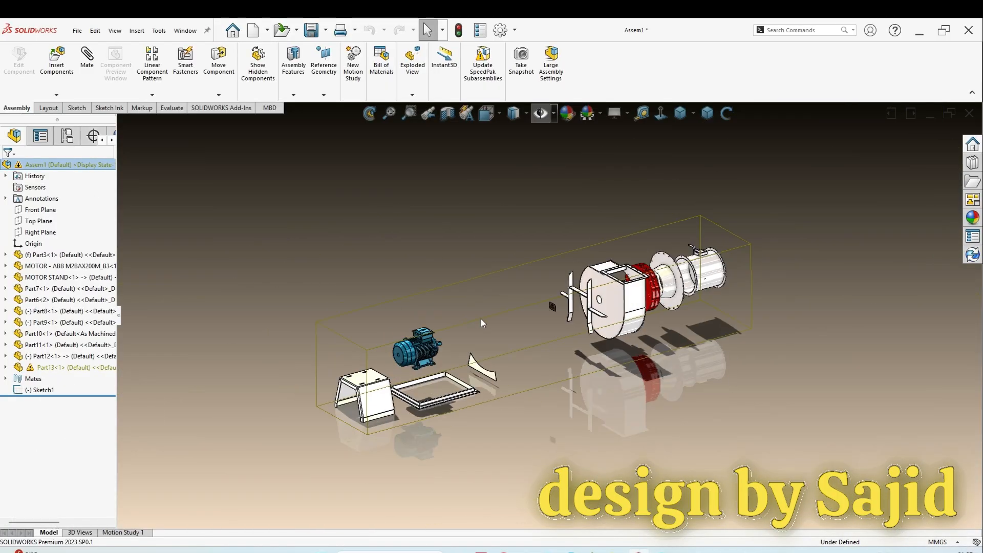
click(267, 239)
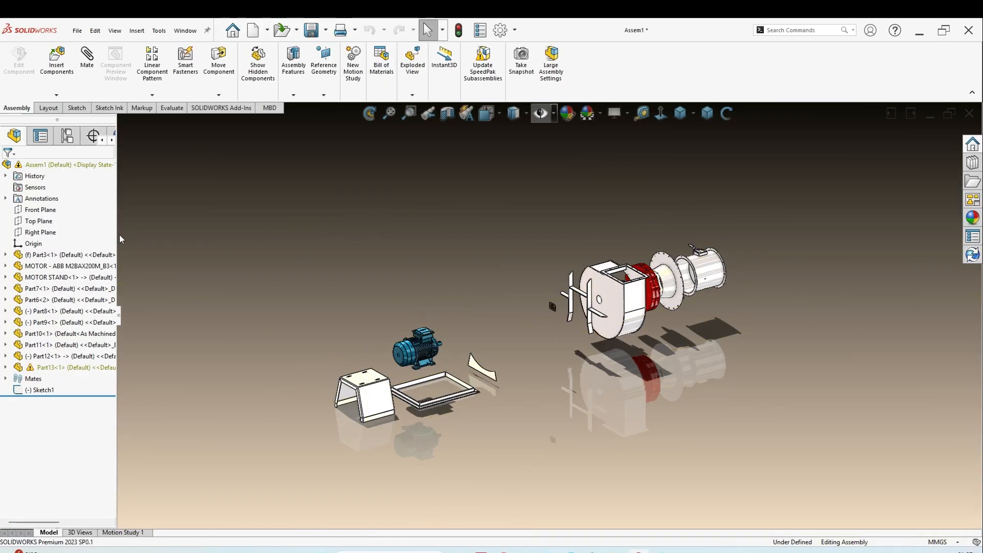
right_click(78, 164)
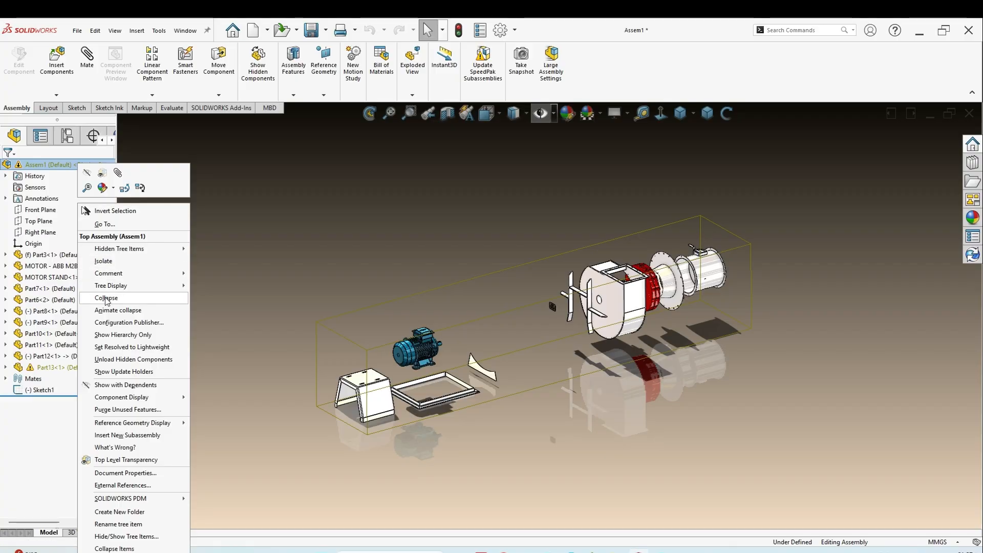
click(107, 299)
- Examine the assembled fan in a straight side view and from the opposite side with motor and inlet pipe
scroll(604, 322, down, 4)
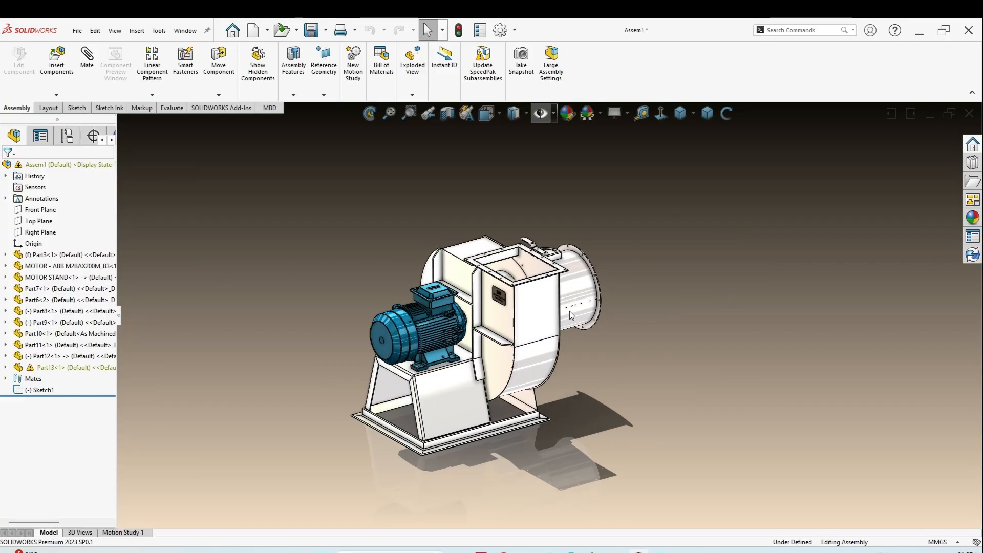
scroll(505, 306, down, 3)
middle_drag(533, 309, 491, 230)
click(661, 114)
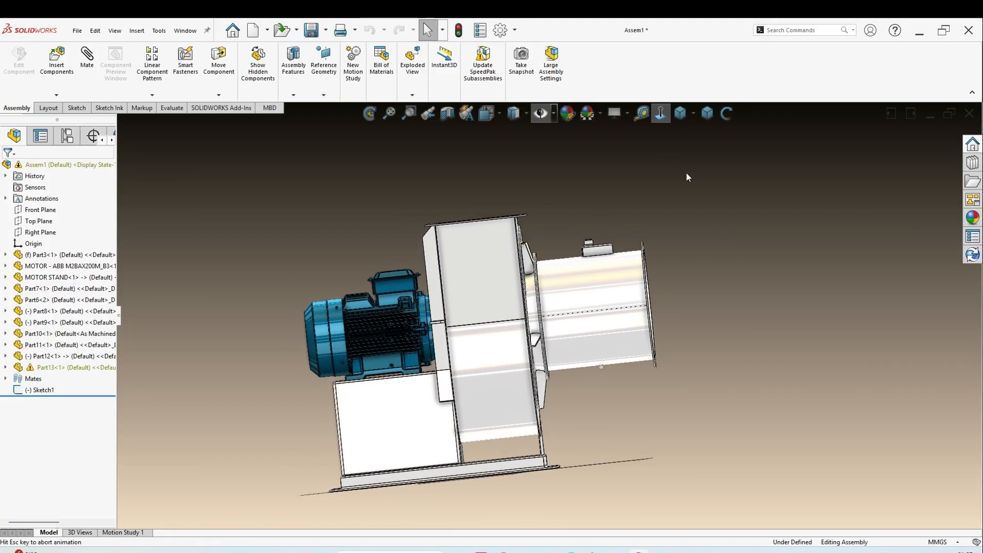
scroll(564, 292, up, 3)
middle_drag(543, 306, 309, 373)
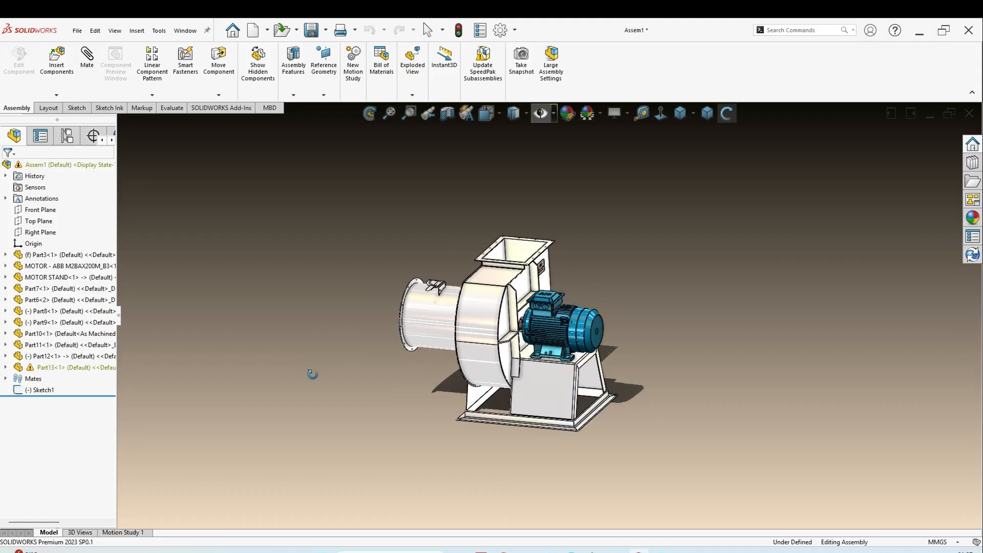
scroll(497, 362, down, 2)
middle_drag(497, 360, 511, 345)
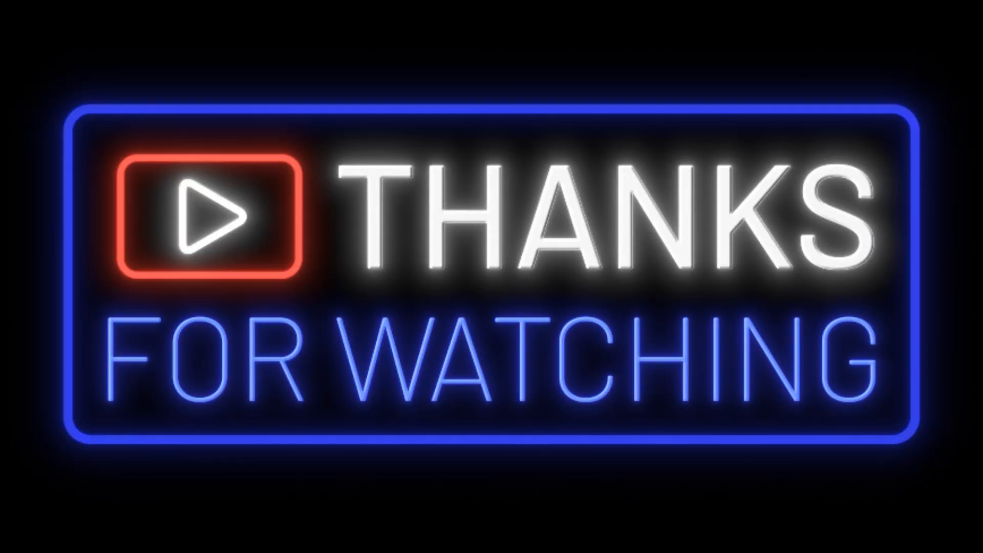